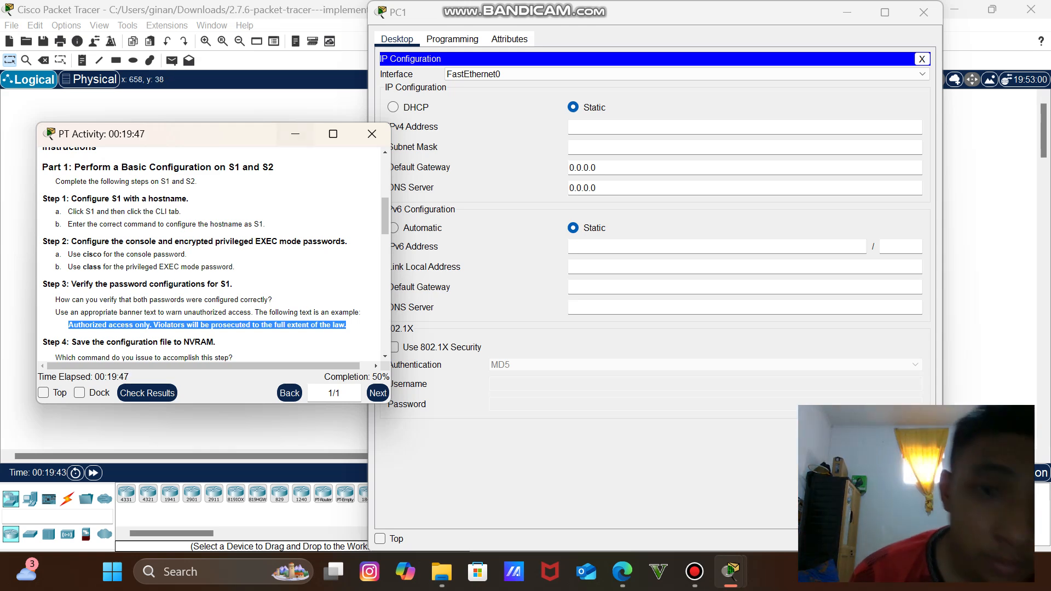
# Set PC1's static IPv4 address to 192.168.1.1 with subnet mask 255.255.255.0, and close its configuration window.
pyautogui.click(570, 127)
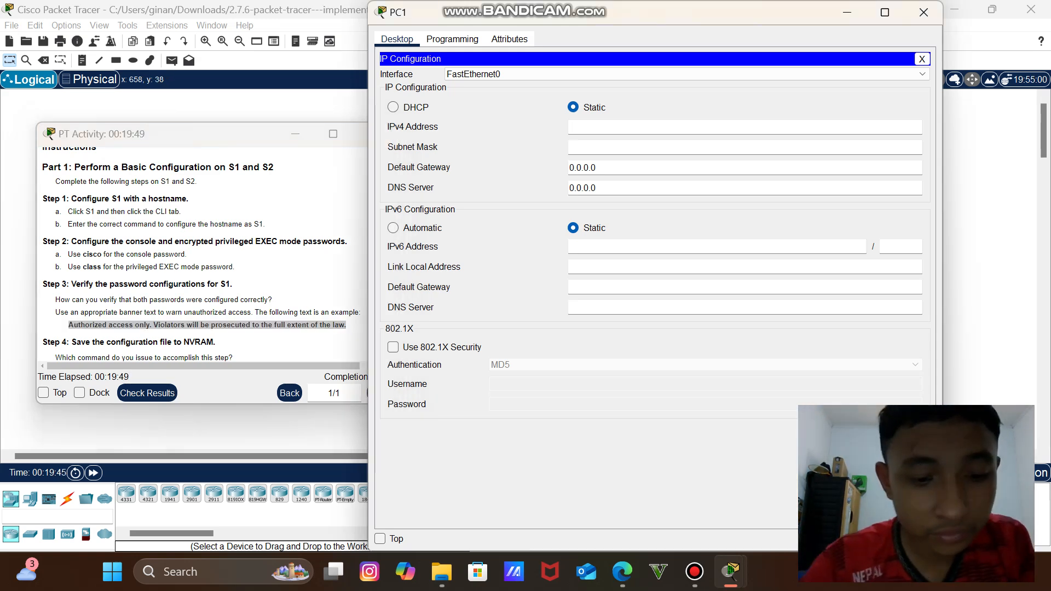
pyautogui.write('192')
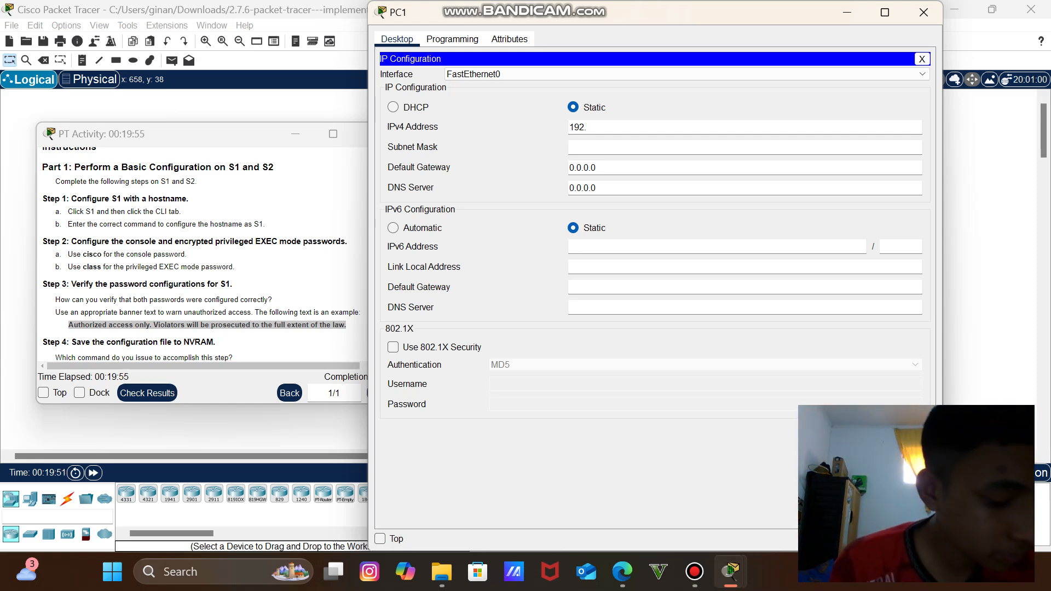
pyautogui.write('.')
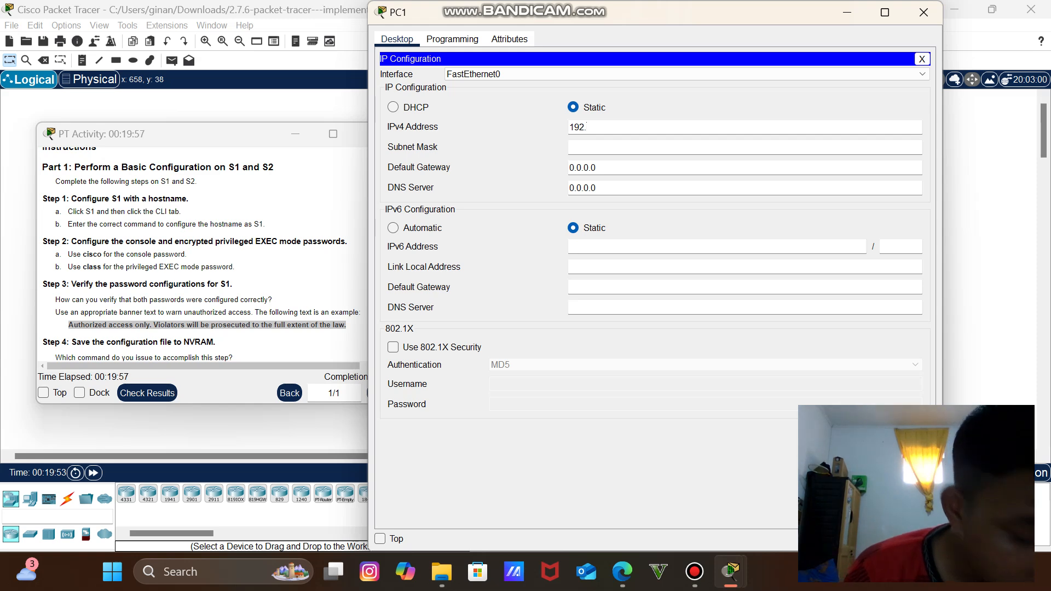
pyautogui.write('168.')
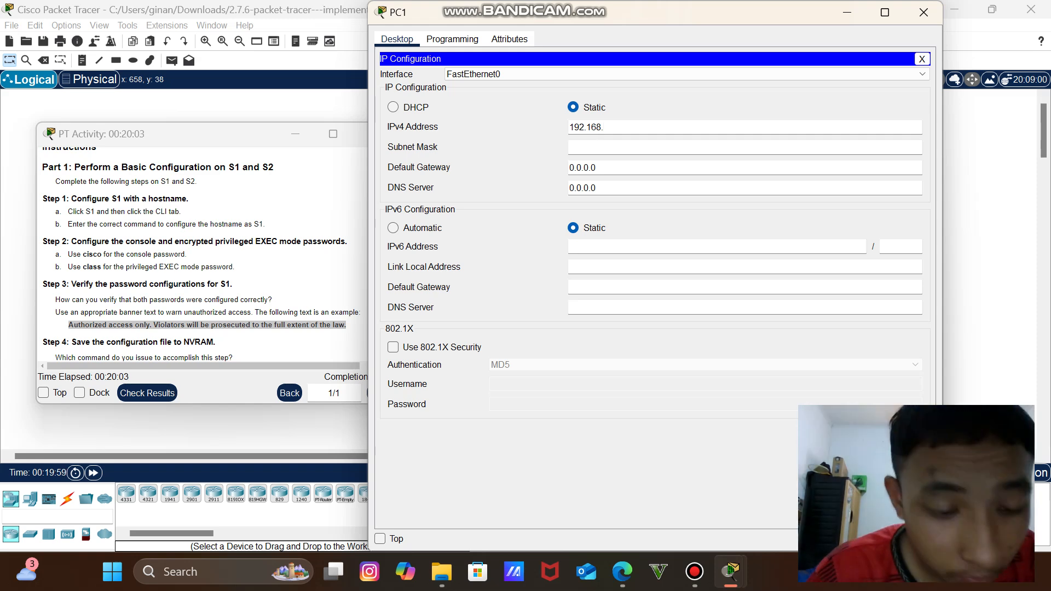
pyautogui.write('1.1')
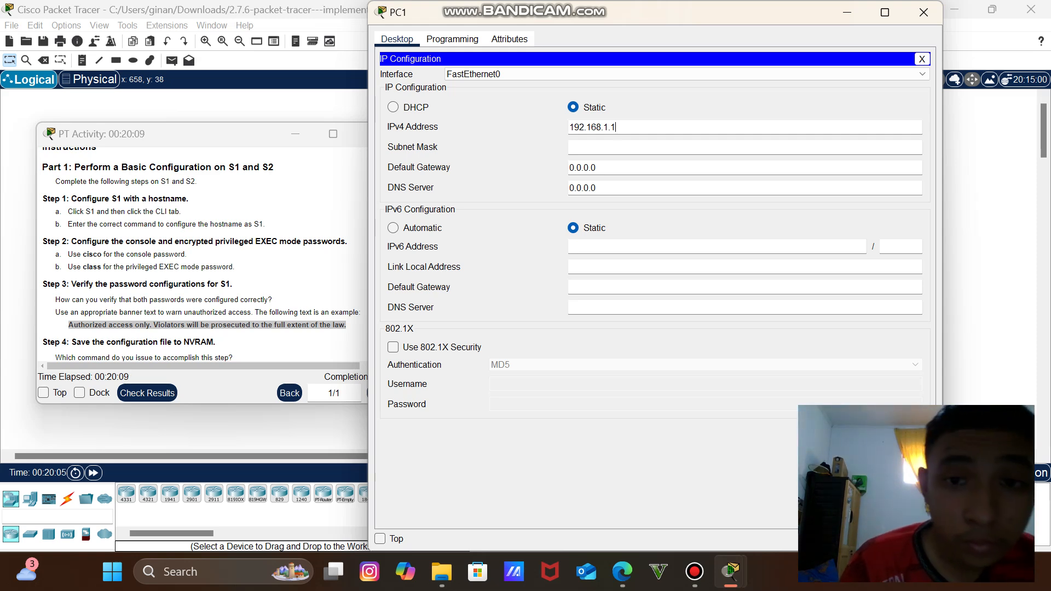
pyautogui.click(598, 147)
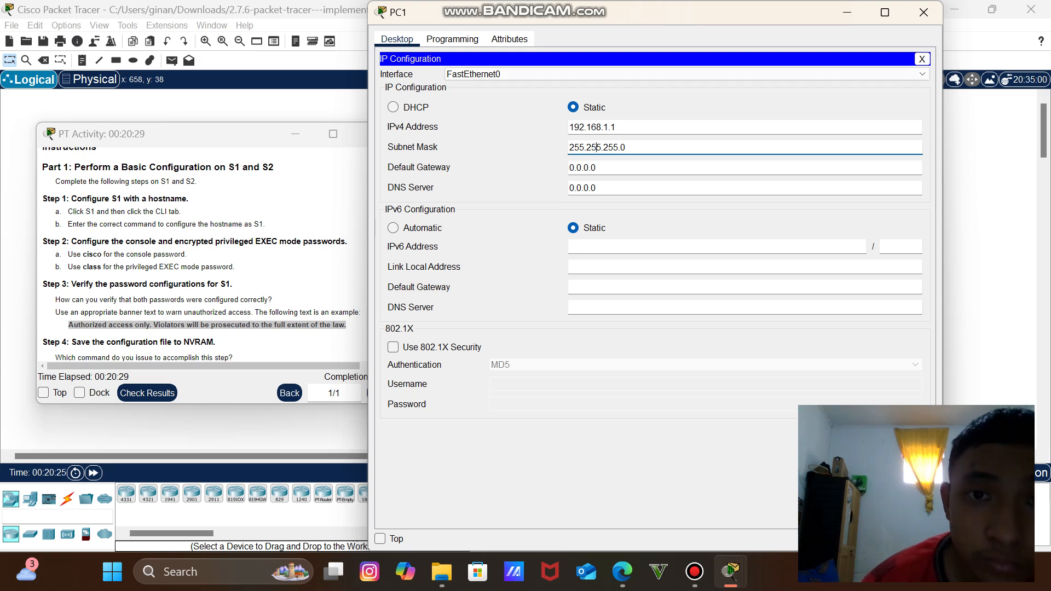
pyautogui.moveTo(610, 13)
pyautogui.mouseDown()
pyautogui.moveTo(669, 1)
pyautogui.moveTo(567, 14)
pyautogui.moveTo(642, 15)
pyautogui.moveTo(595, 21)
pyautogui.mouseUp()
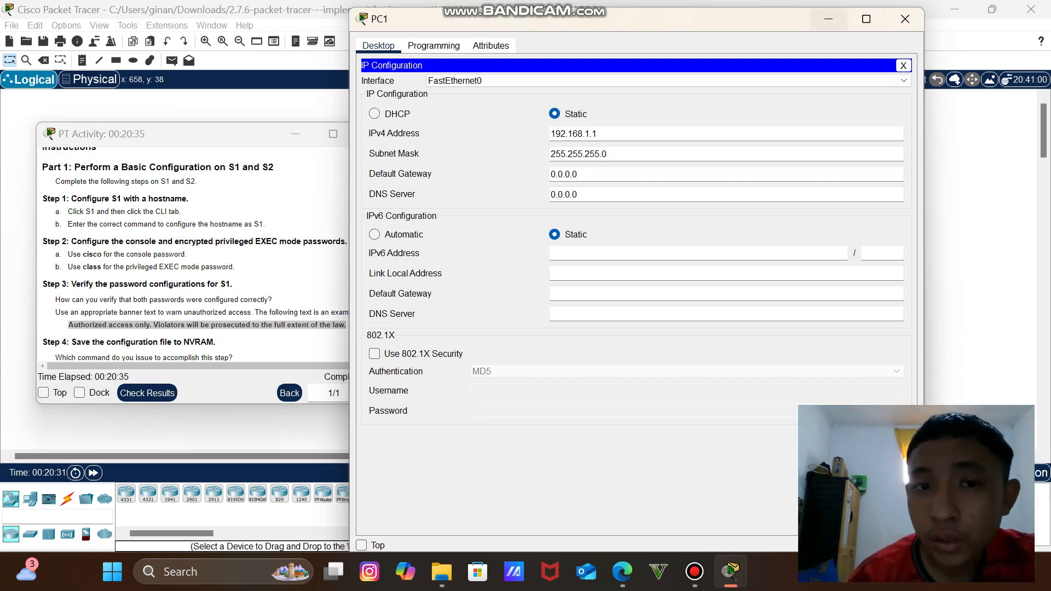
pyautogui.click(905, 20)
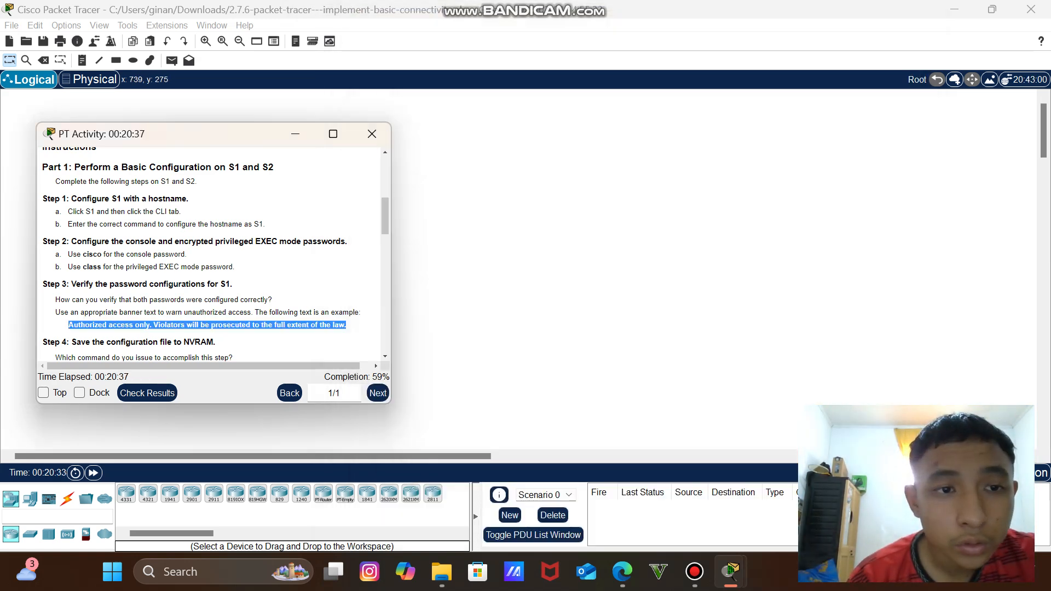
# Open PC2's IP configuration and place the activity instructions window beside it.
pyautogui.moveTo(234, 142); pyautogui.dragTo(256, 285)
pyautogui.click(239, 229)
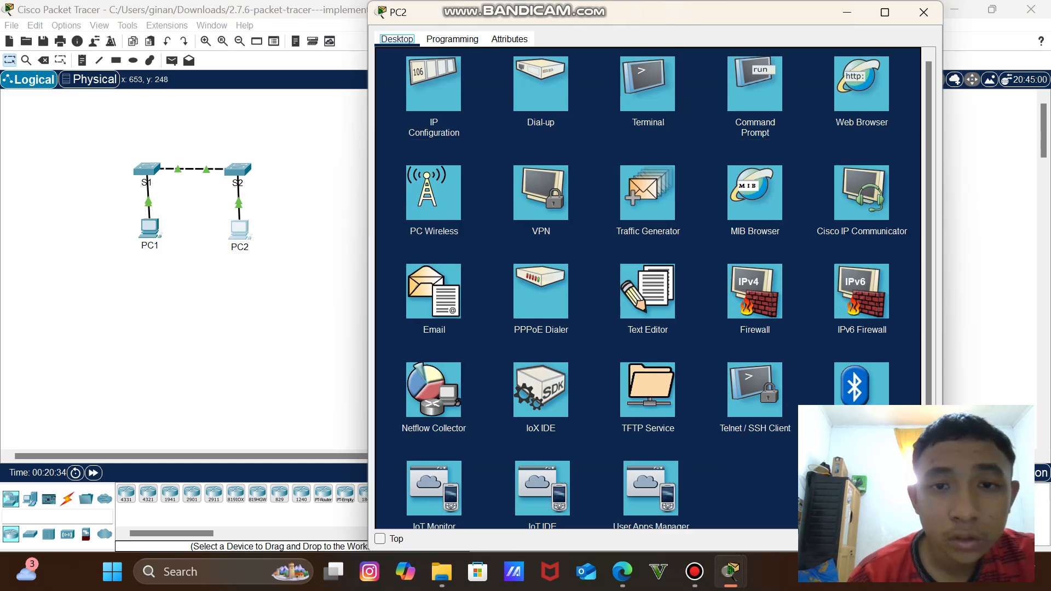
pyautogui.click(434, 83)
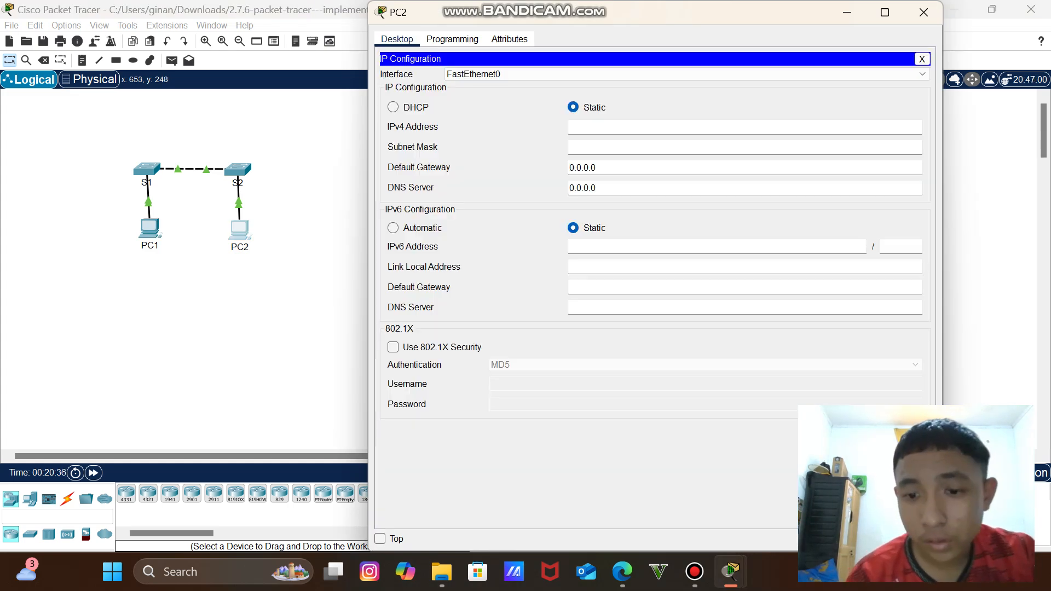
pyautogui.moveTo(730, 573)
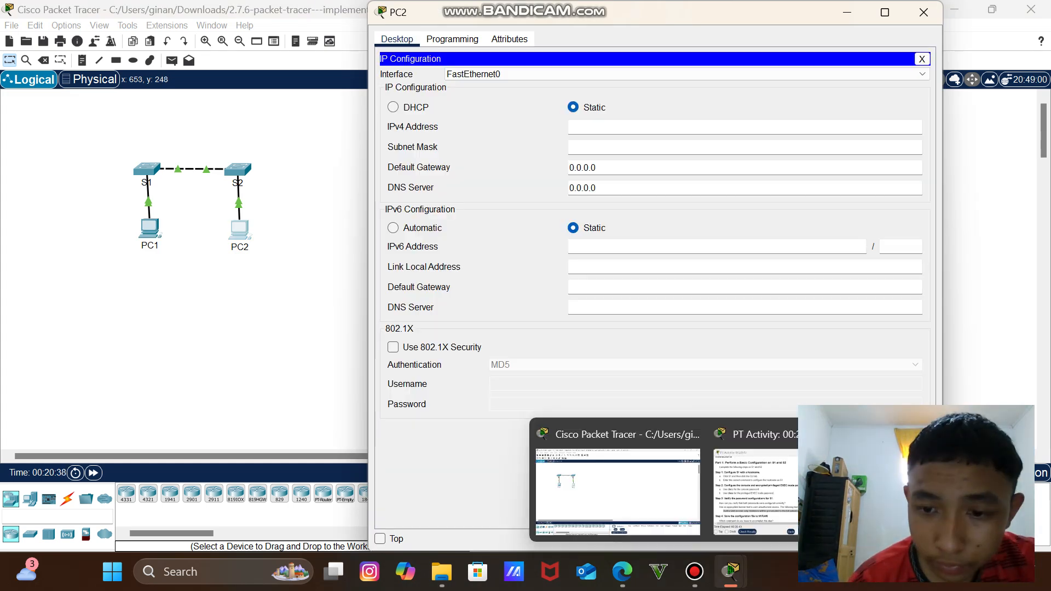
pyautogui.click(755, 482)
pyautogui.moveTo(190, 197); pyautogui.dragTo(157, 141)
# Set PC2's static IPv4 address to 192.168.1.2 with subnet mask 255.255.255.0, and close its configuration window.
pyautogui.click(596, 127)
pyautogui.write('1')
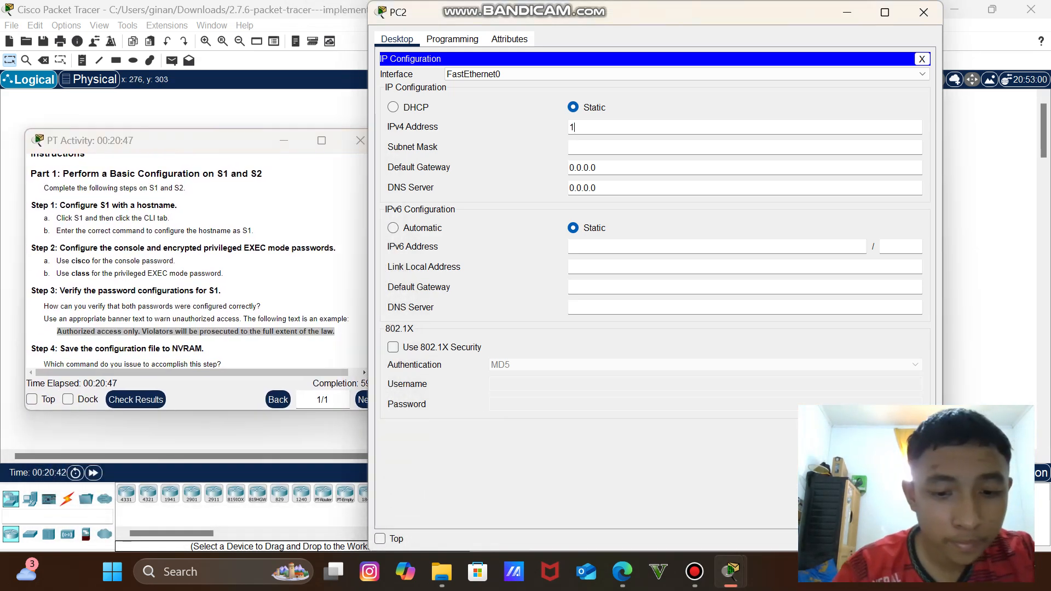
pyautogui.write('92')
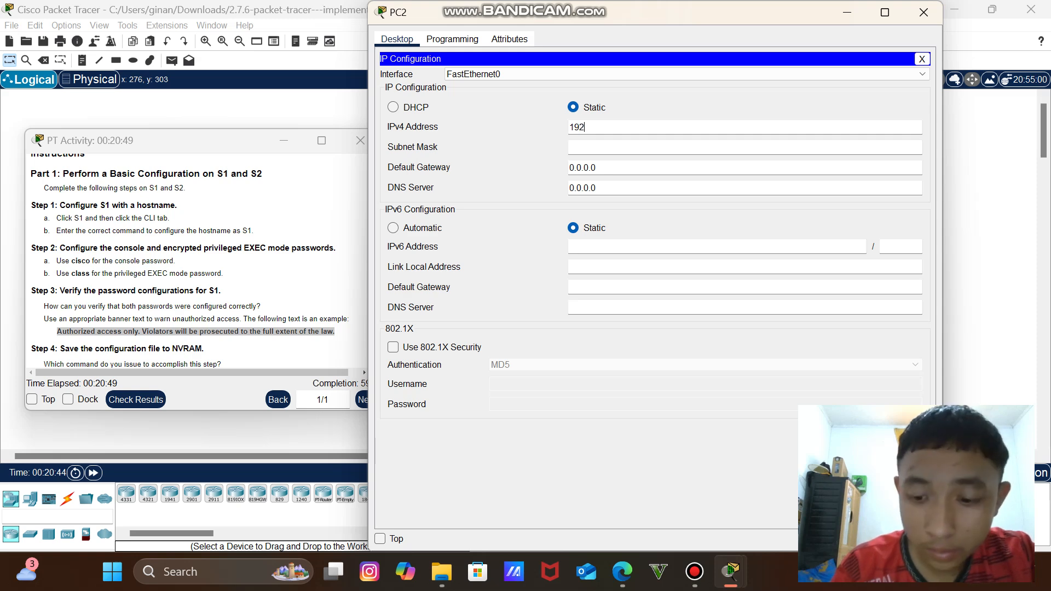
pyautogui.write('.168.')
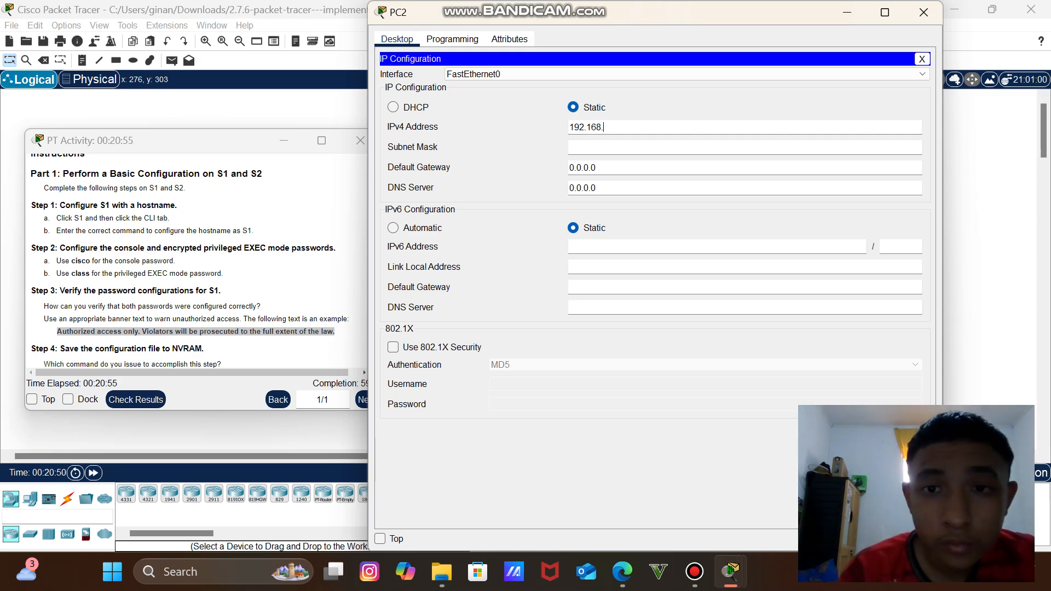
pyautogui.write('1.1')
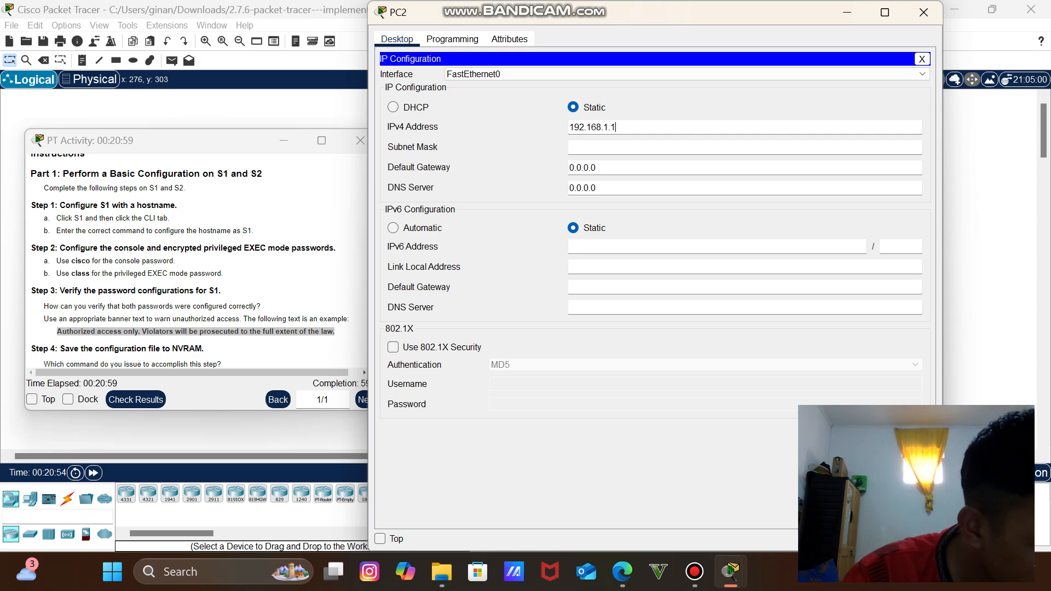
pyautogui.press('BackSpace')
pyautogui.write('2')
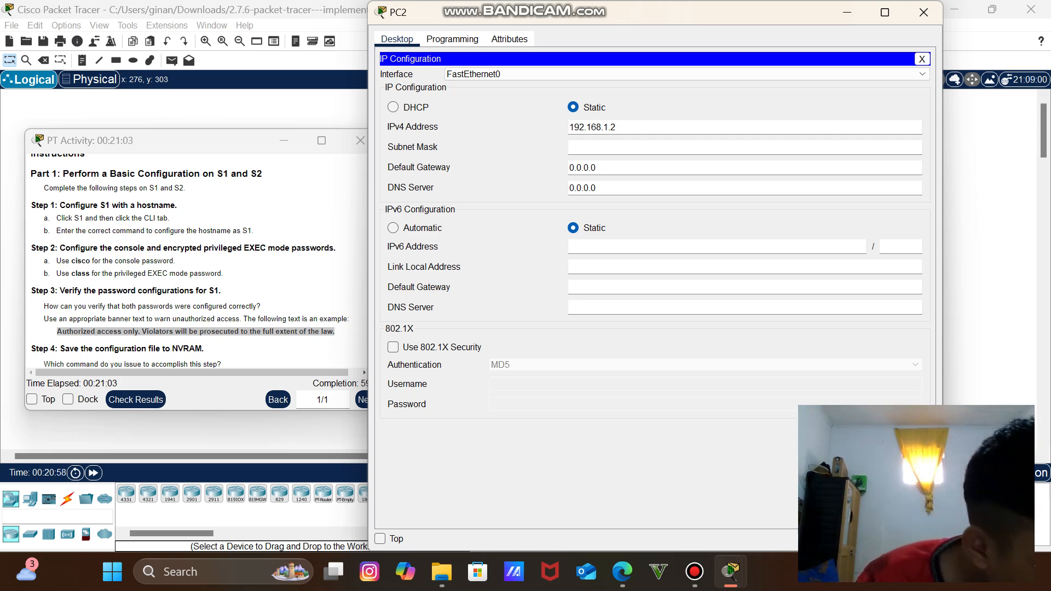
pyautogui.press('Tab')
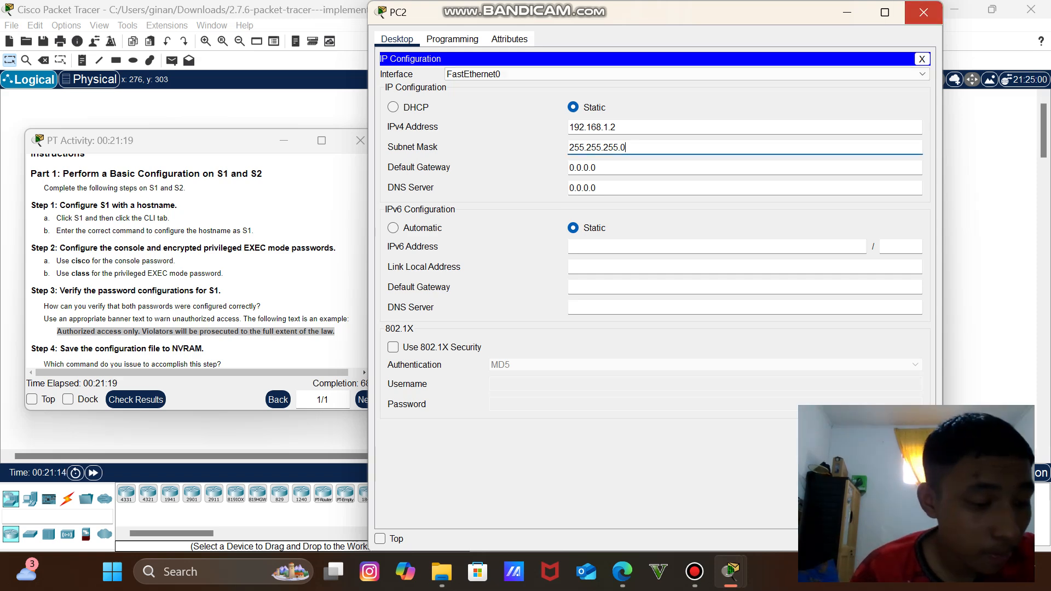
pyautogui.click(924, 12)
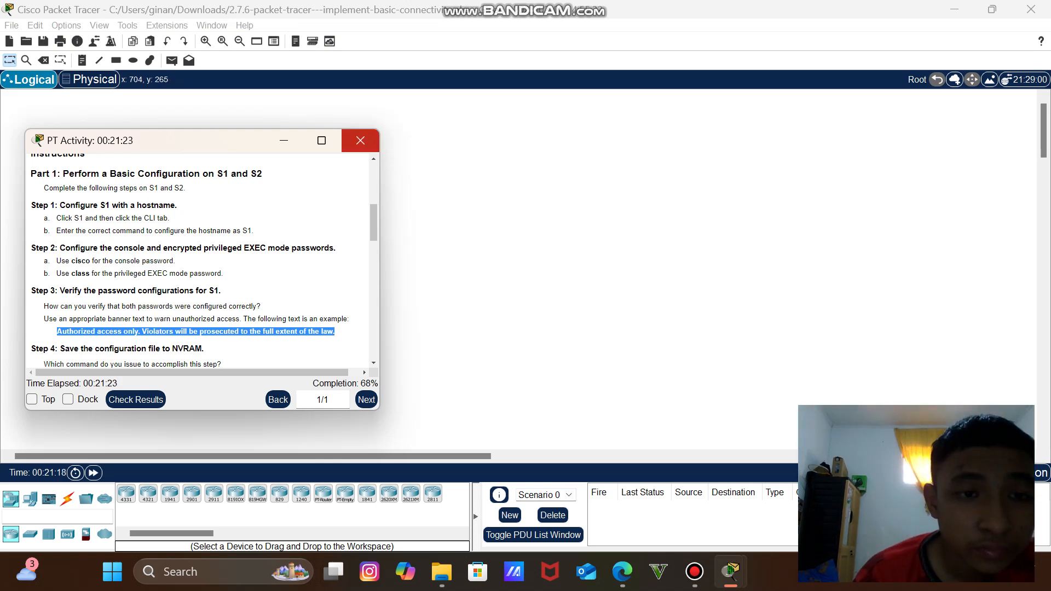
pyautogui.click(360, 140)
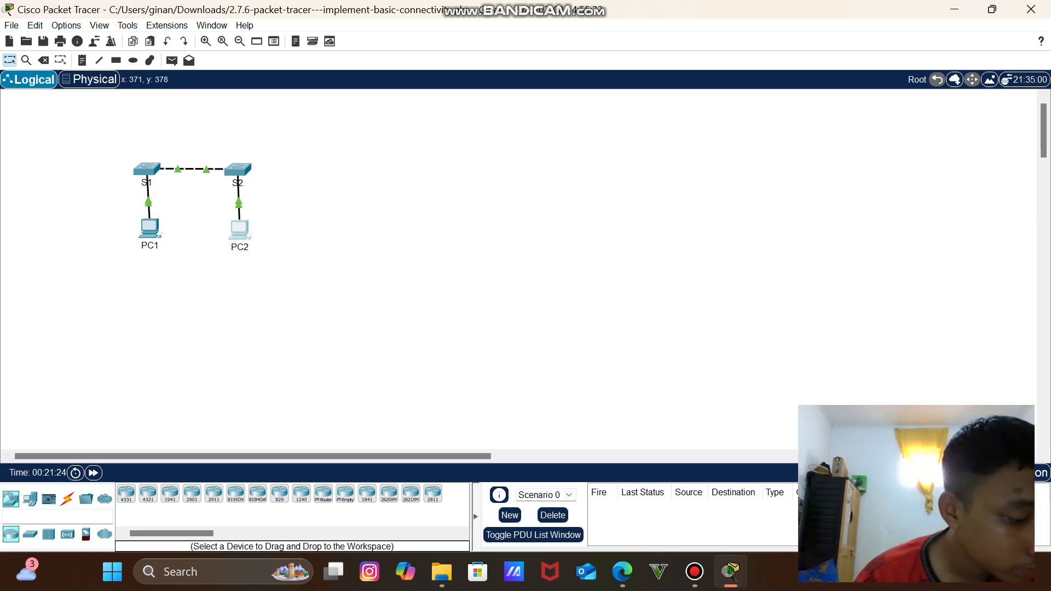
pyautogui.moveTo(731, 571)
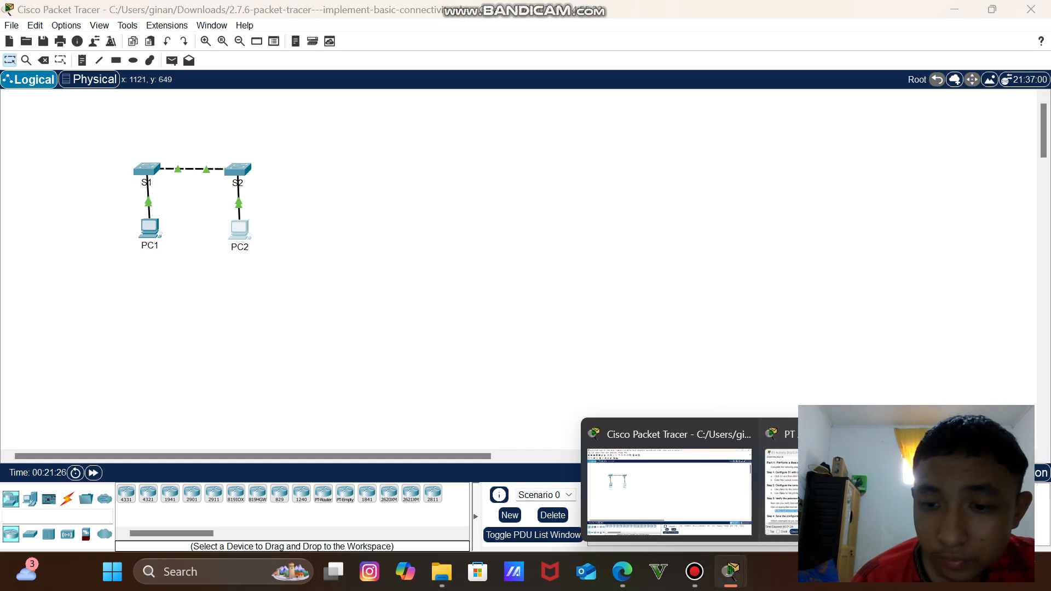
pyautogui.click(781, 481)
pyautogui.moveTo(165, 141); pyautogui.dragTo(626, 108)
pyautogui.click(149, 227)
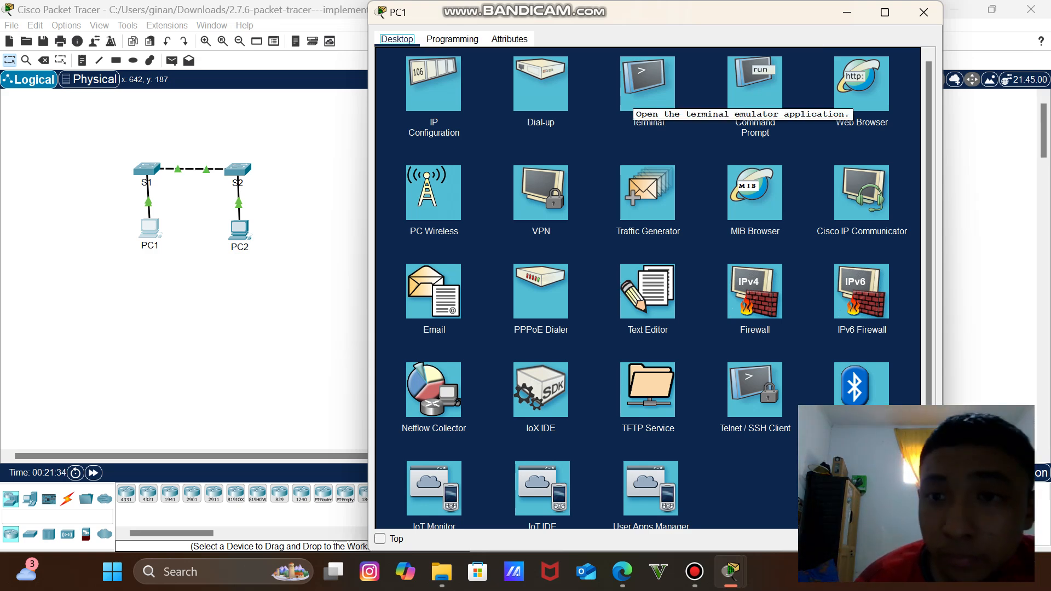
pyautogui.click(755, 84)
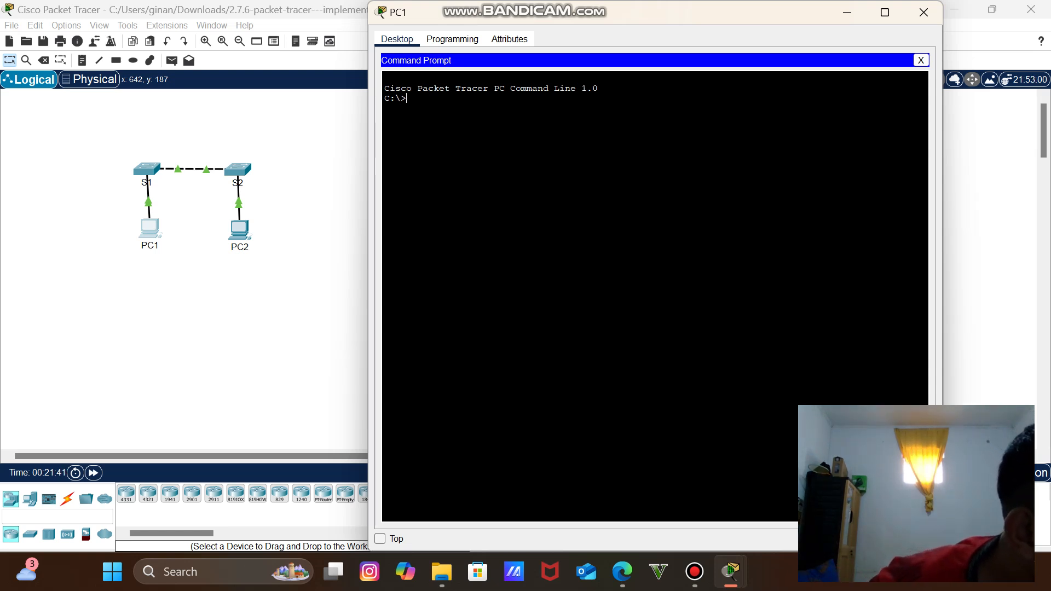
pyautogui.write('ping')
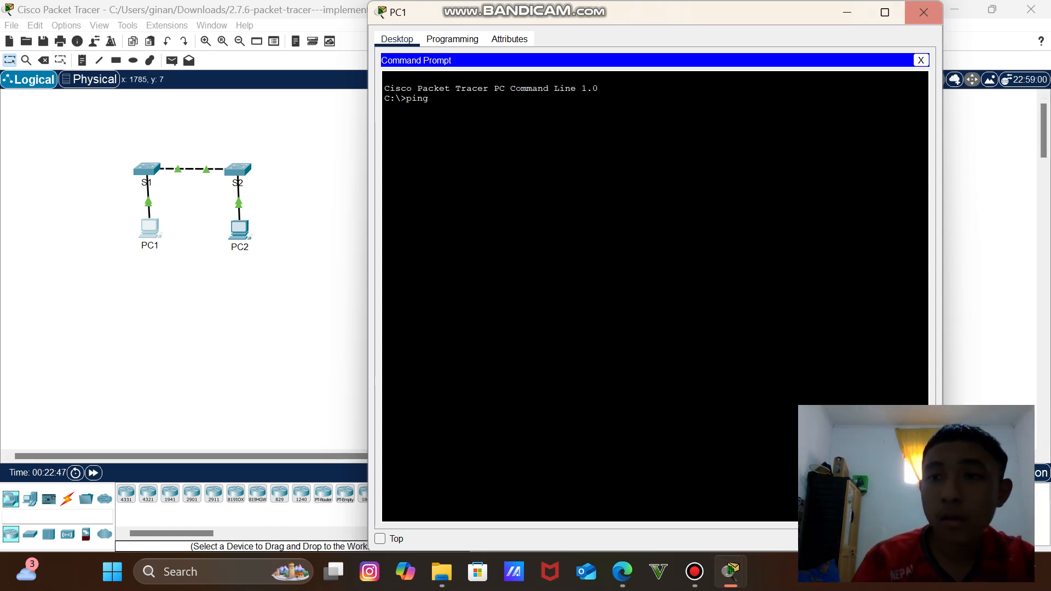
pyautogui.click(924, 12)
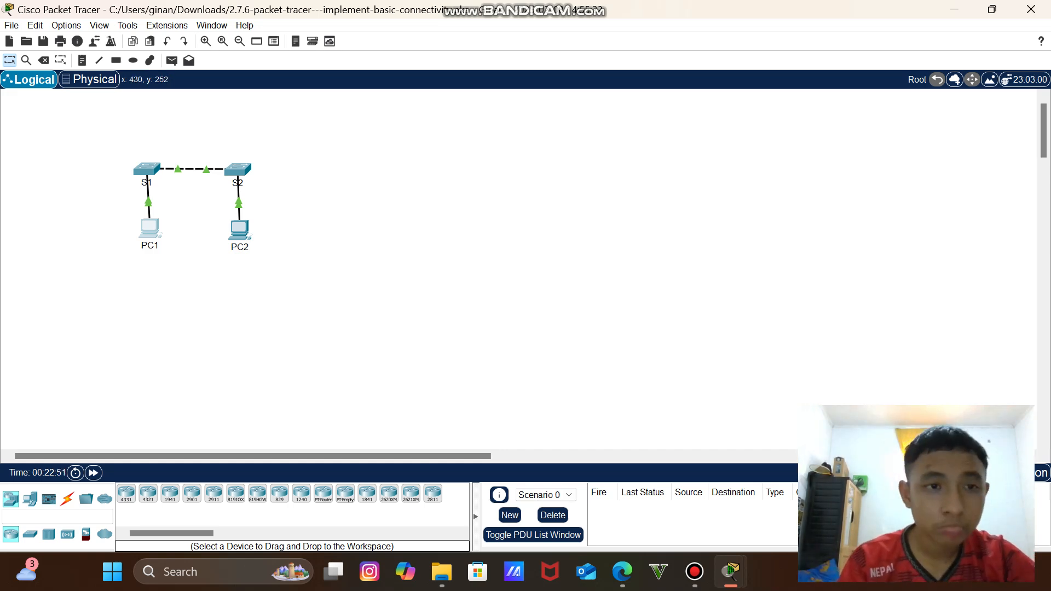
# Ping 192.168.1.253 from PC2's command prompt to test connectivity.
pyautogui.click(240, 229)
pyautogui.click(751, 93)
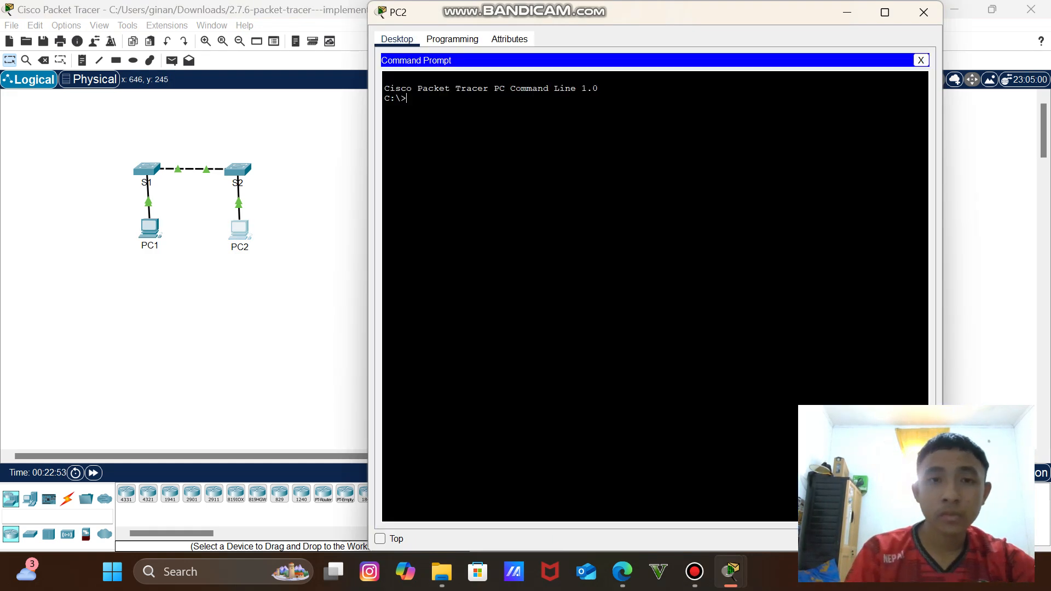
pyautogui.write('ping')
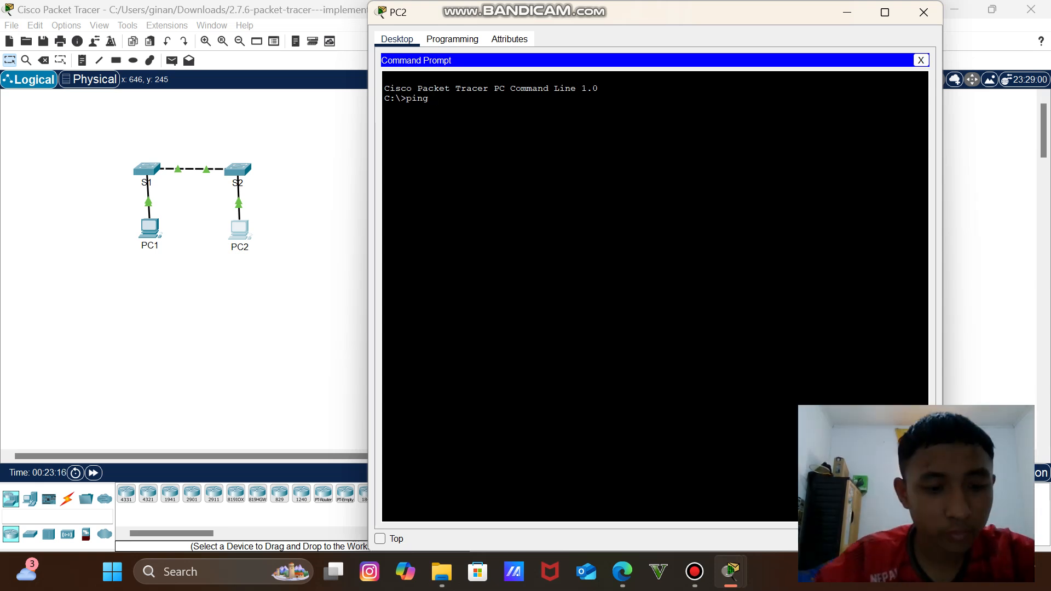
pyautogui.write('192')
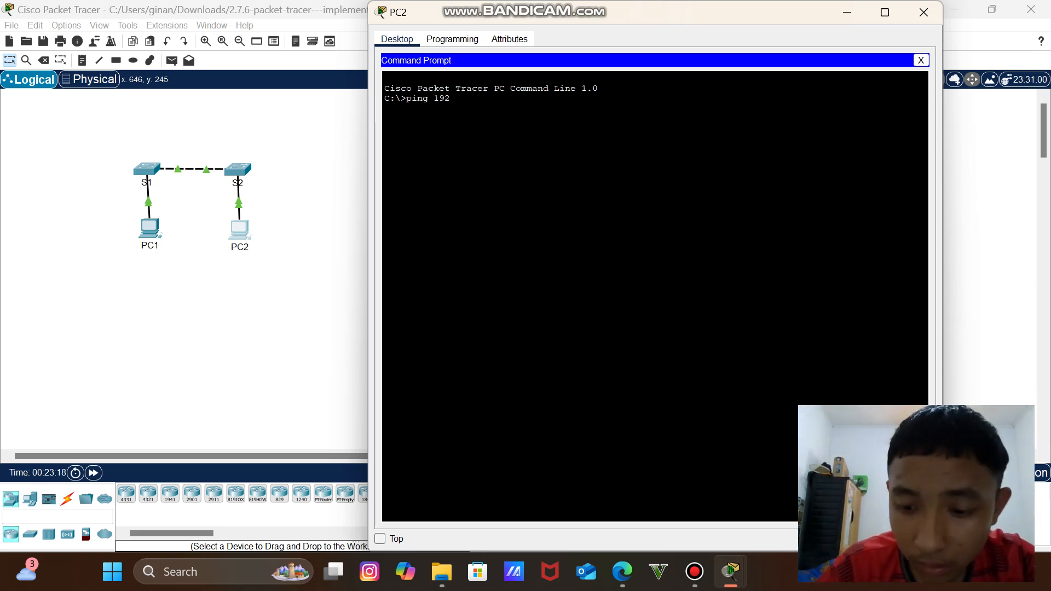
pyautogui.write('.168.')
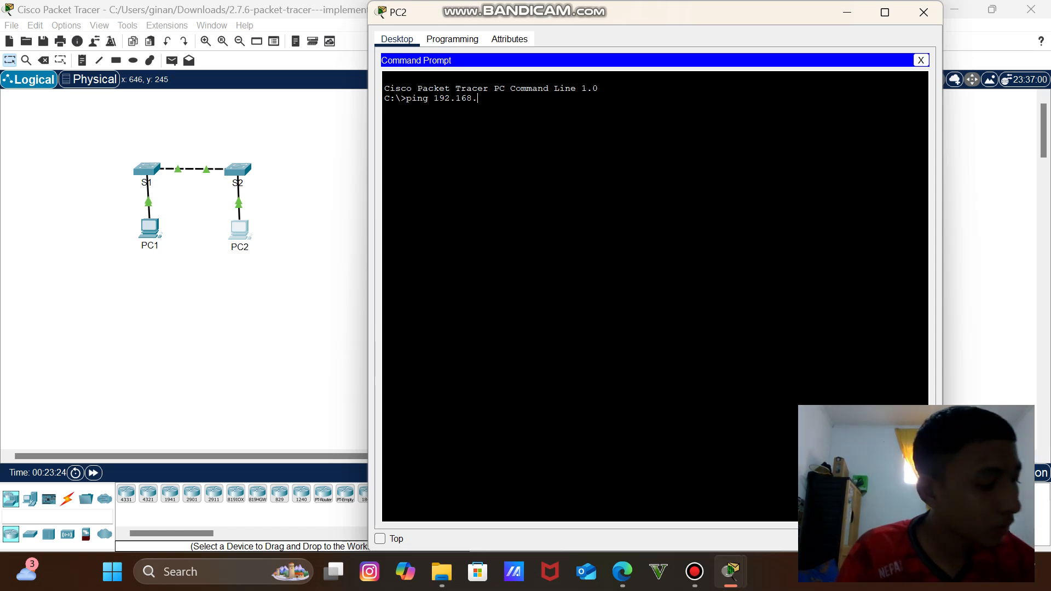
pyautogui.write('1.2')
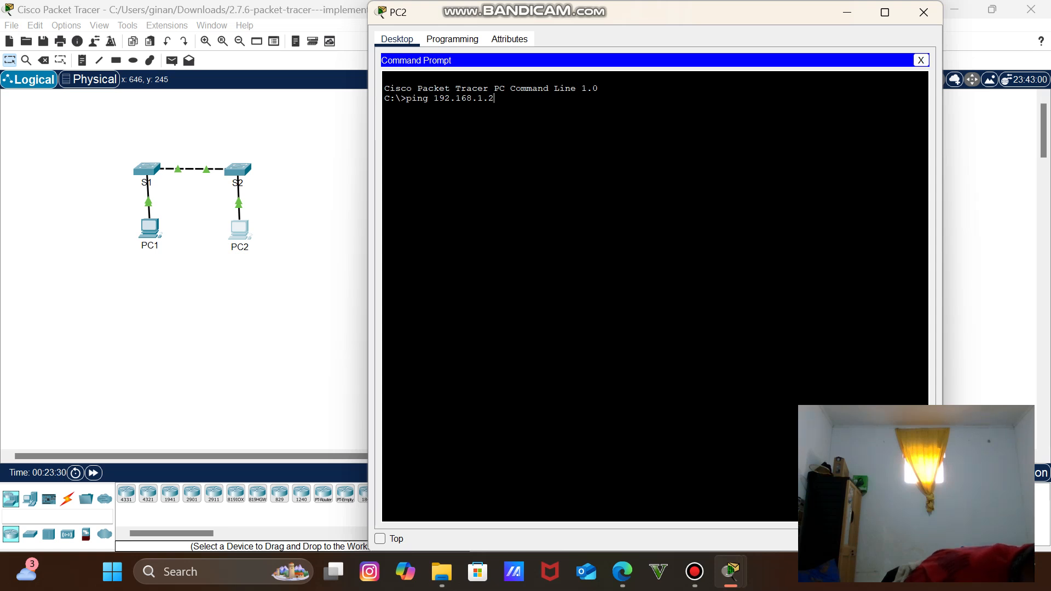
pyautogui.press('BackSpace')
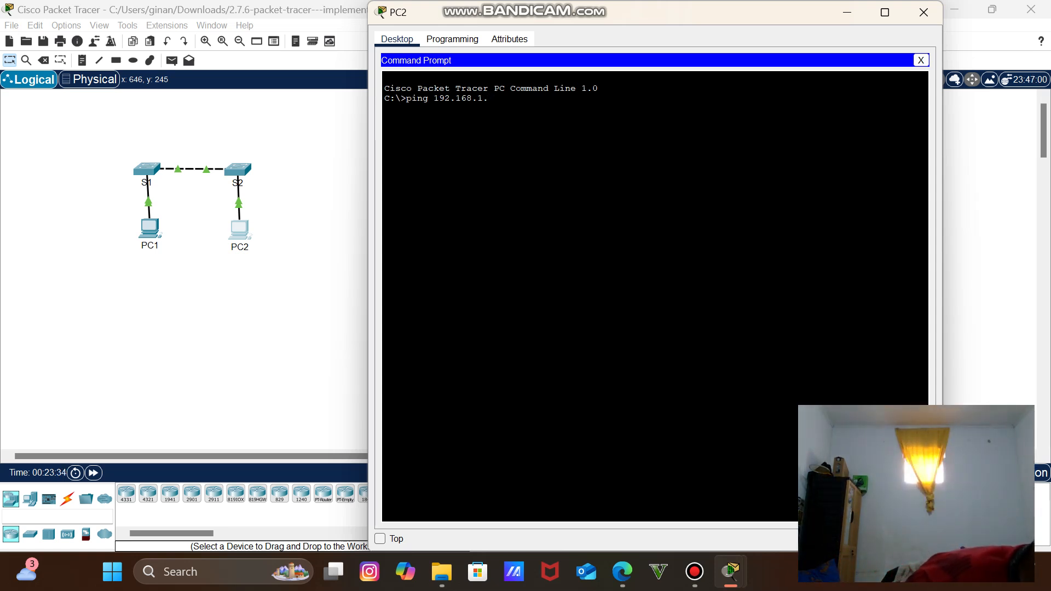
pyautogui.write('253')
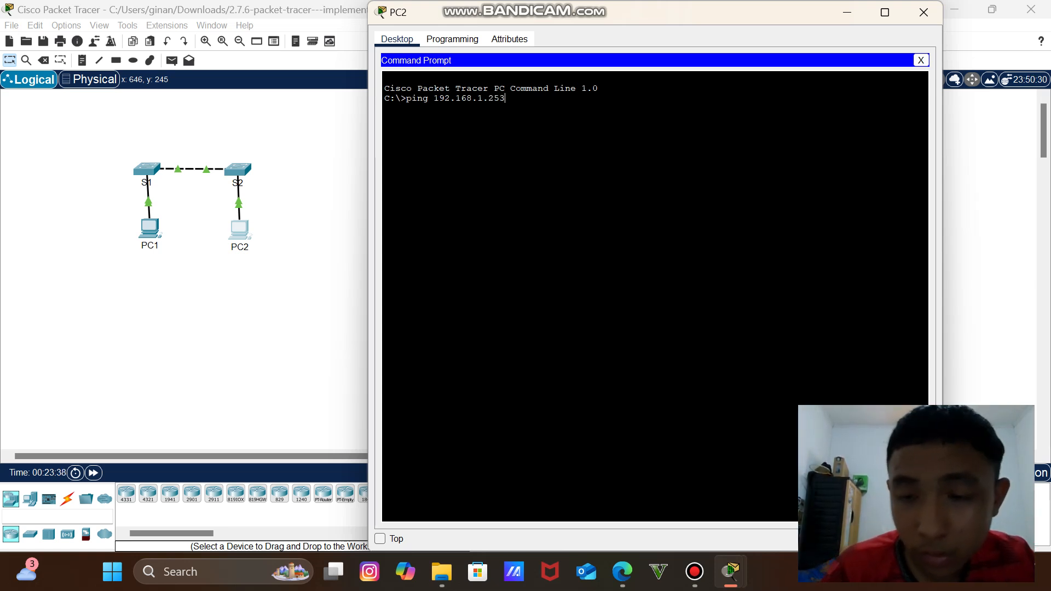
pyautogui.press('Return')
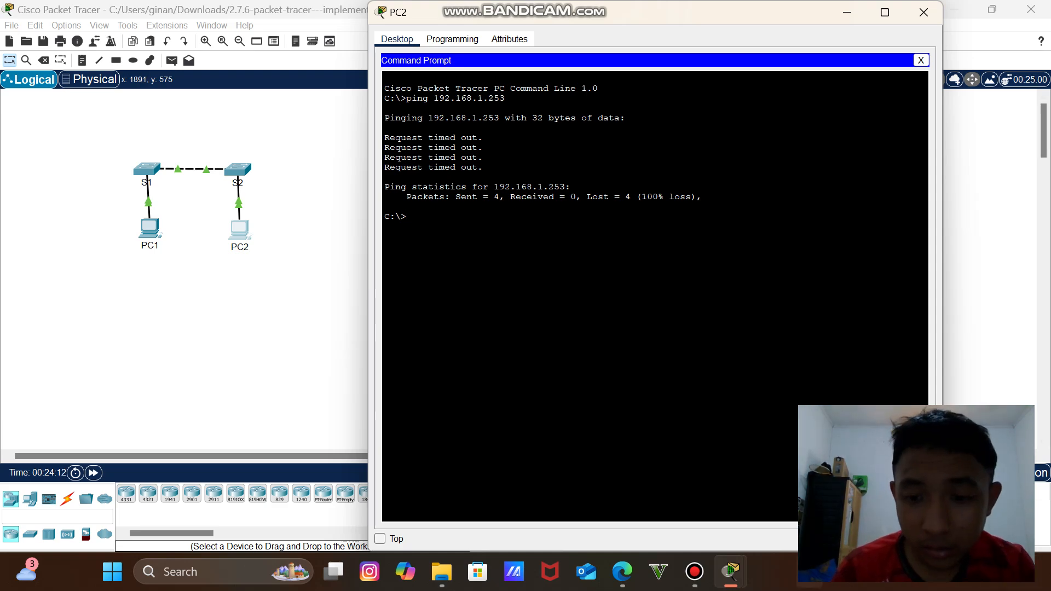
# Bring the activity instructions up beside PC2's command prompt, and close the PC2 window.
pyautogui.moveTo(730, 571)
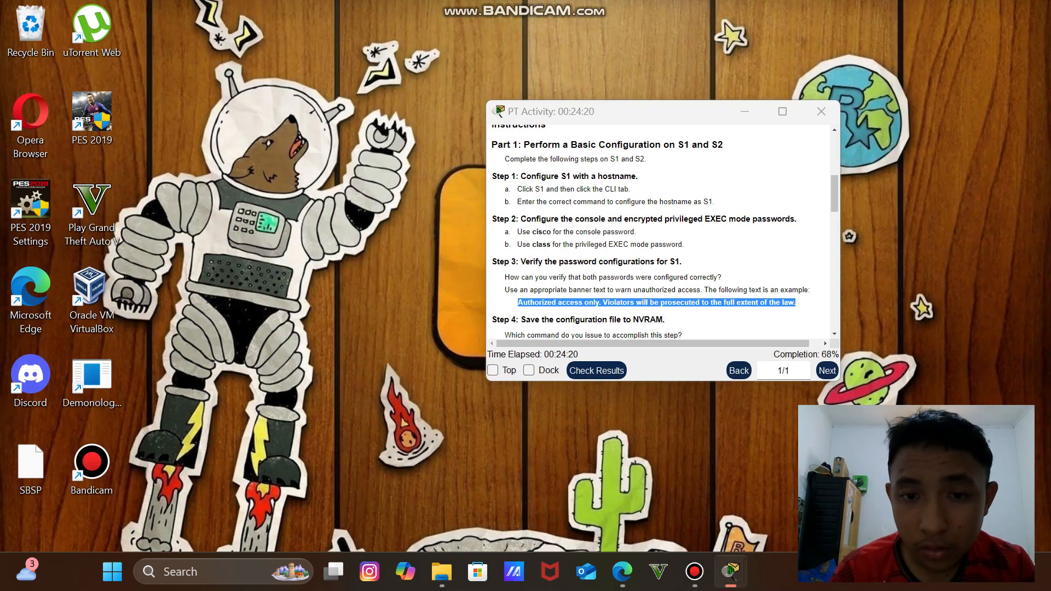
pyautogui.click(755, 487)
pyautogui.moveTo(639, 107); pyautogui.dragTo(168, 136)
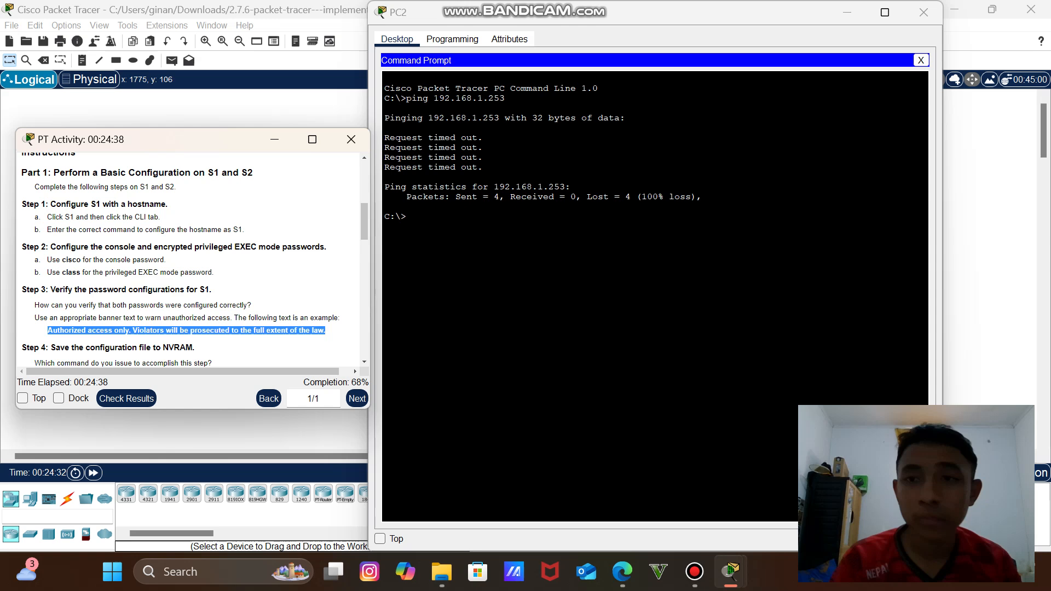
pyautogui.click(923, 12)
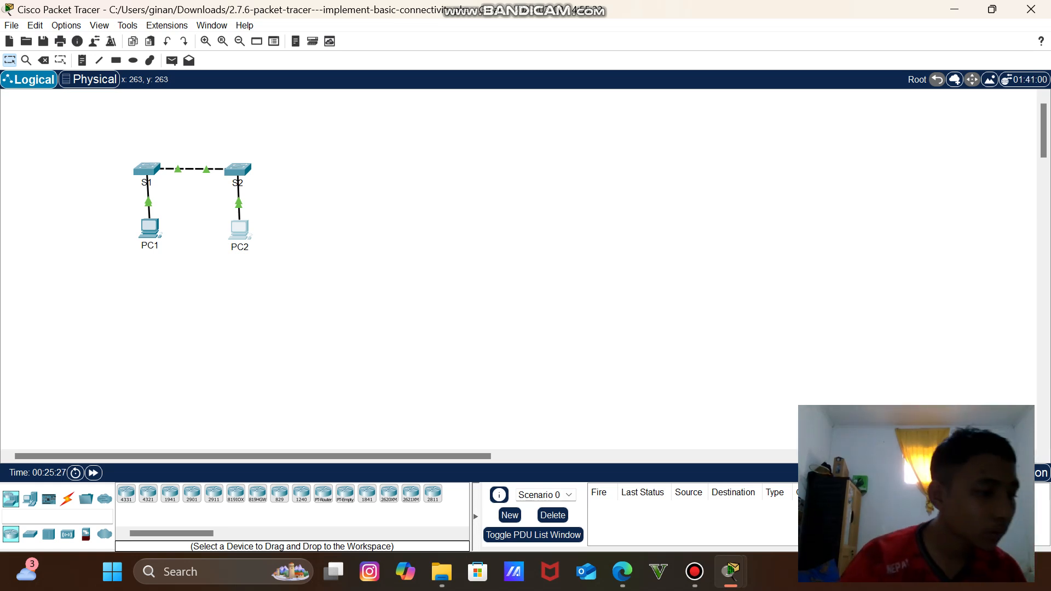
# Copy S1's address and mask, 192.168.1.253 255.255.255.0, from Part 3 of the activity instructions and minimize the instructions window.
pyautogui.moveTo(622, 571)
pyautogui.moveTo(730, 572)
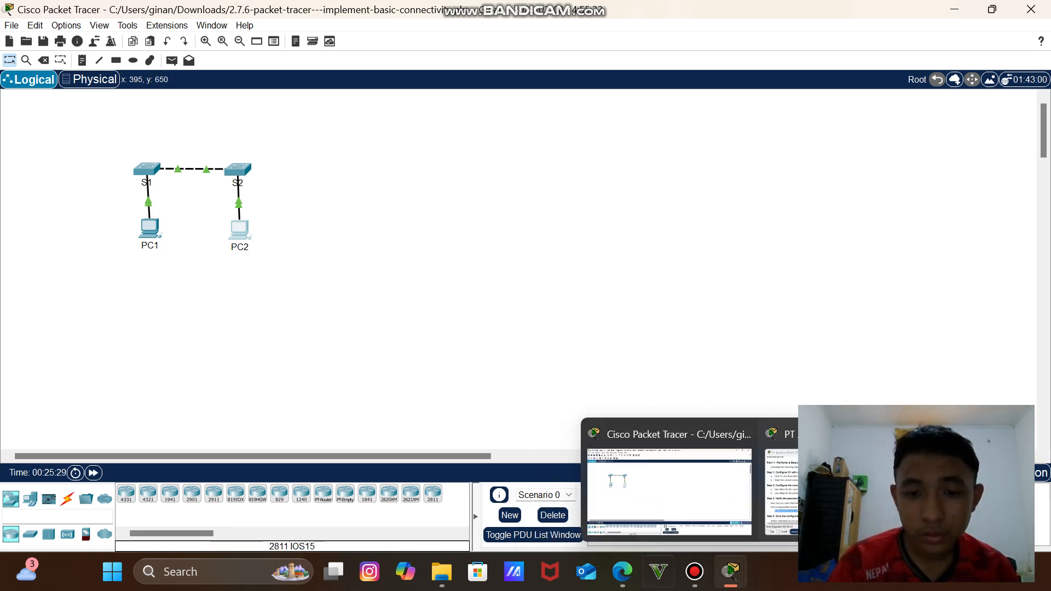
pyautogui.click(711, 481)
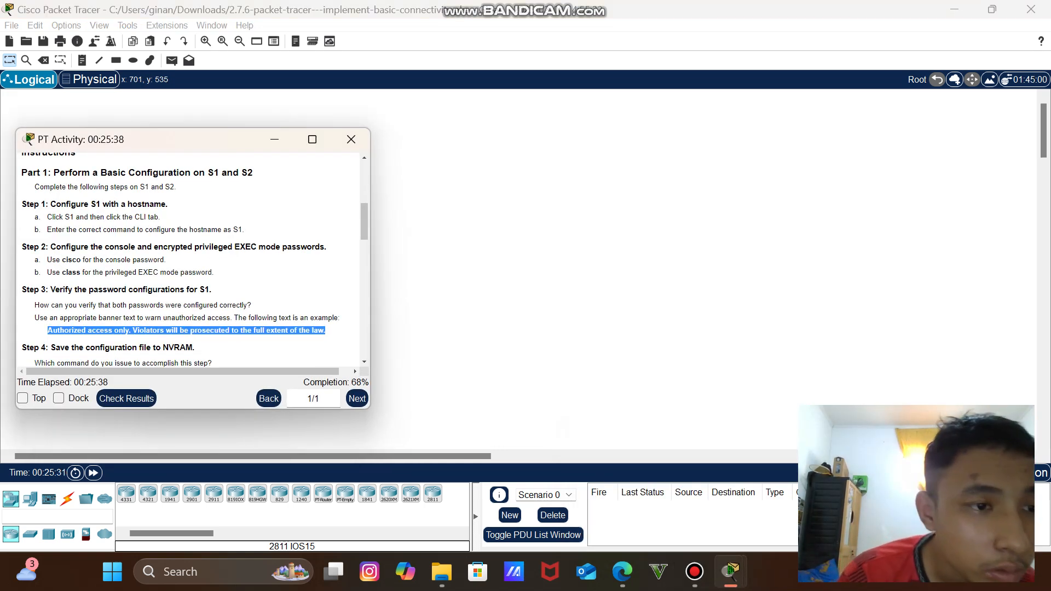
pyautogui.scroll(-1, 191, 260)
pyautogui.scroll(1, 190, 260)
pyautogui.scroll(-12, 190, 260)
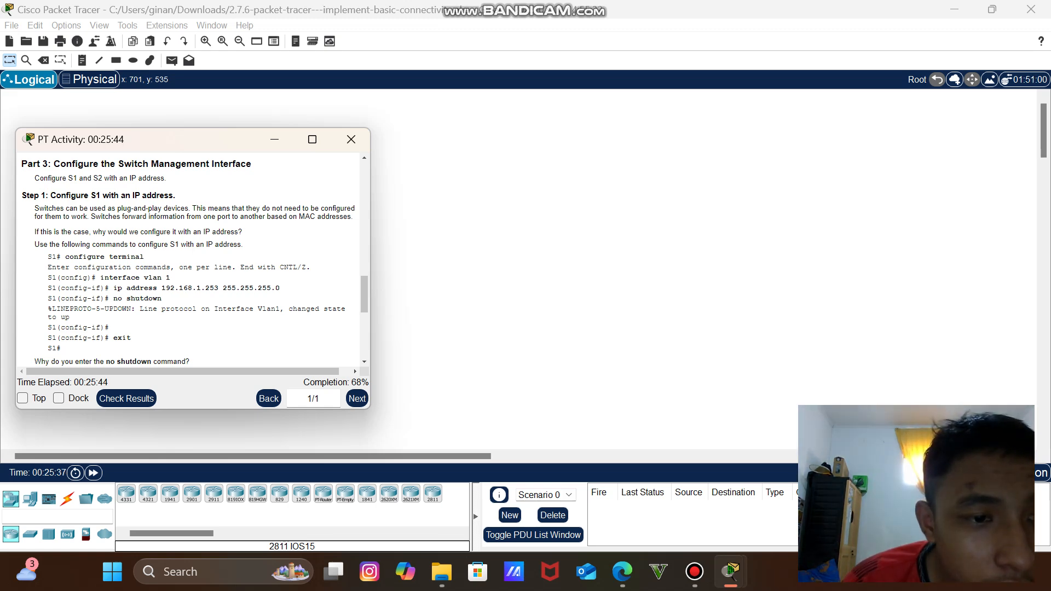
pyautogui.moveTo(161, 288); pyautogui.dragTo(280, 288)
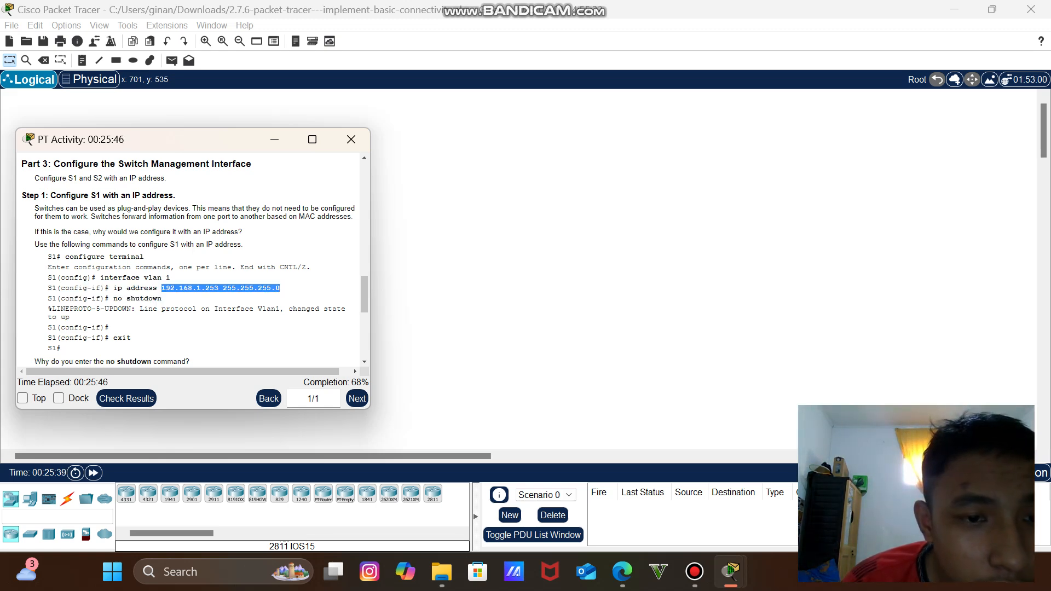
pyautogui.rightClick(275, 285)
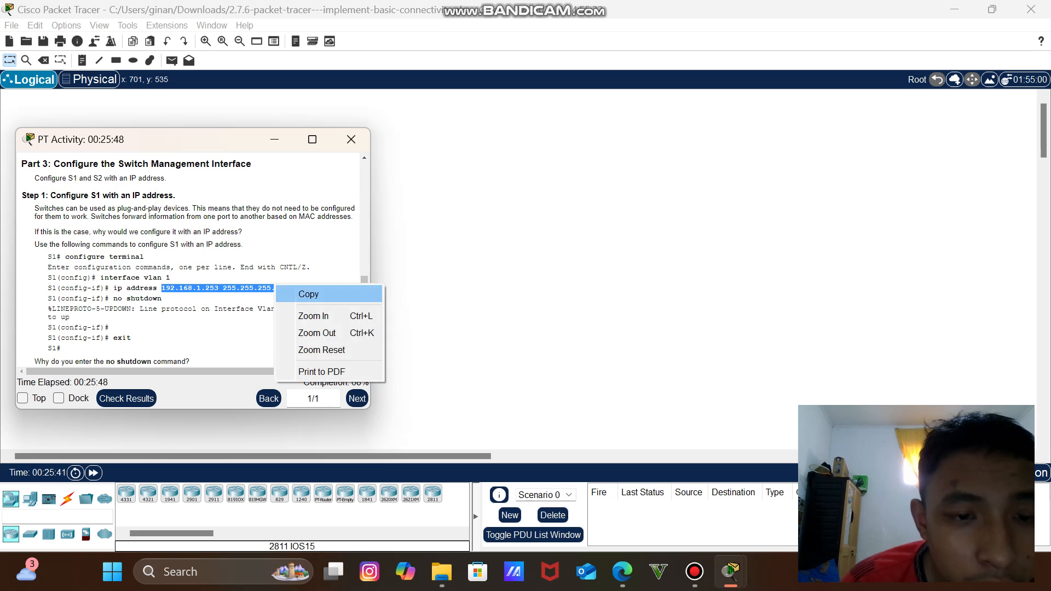
pyautogui.click(308, 294)
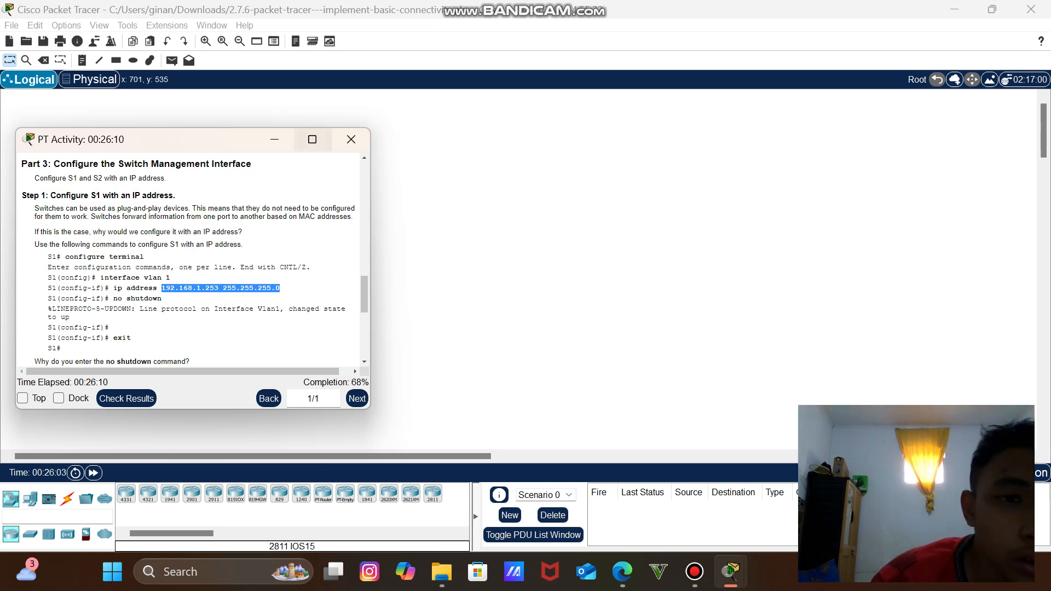
pyautogui.click(274, 139)
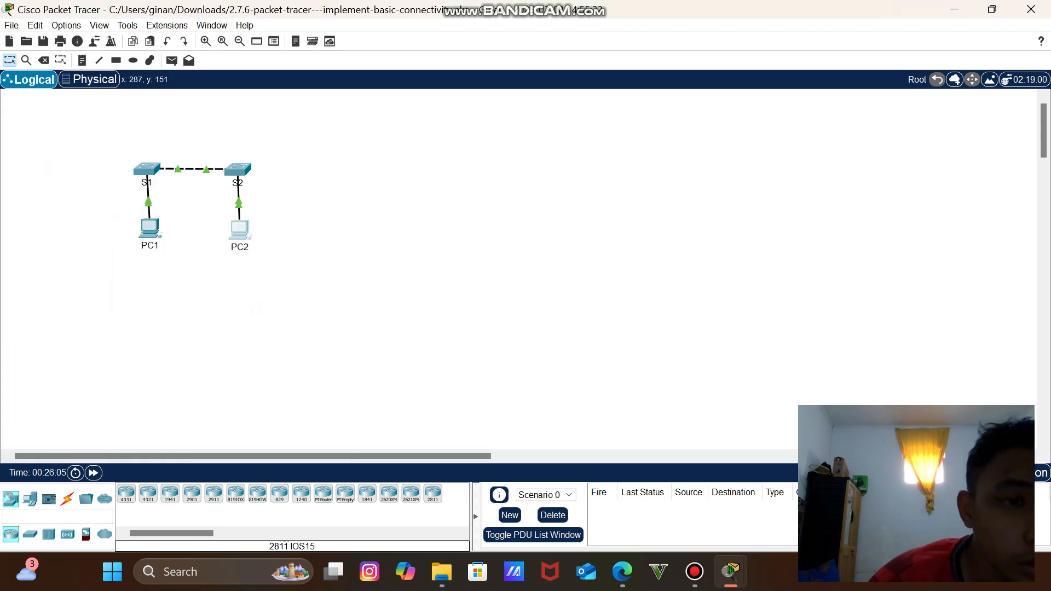
# Open S1's command line, log in with the console password, and enter privileged EXEC mode with the enable password.
pyautogui.click(147, 169)
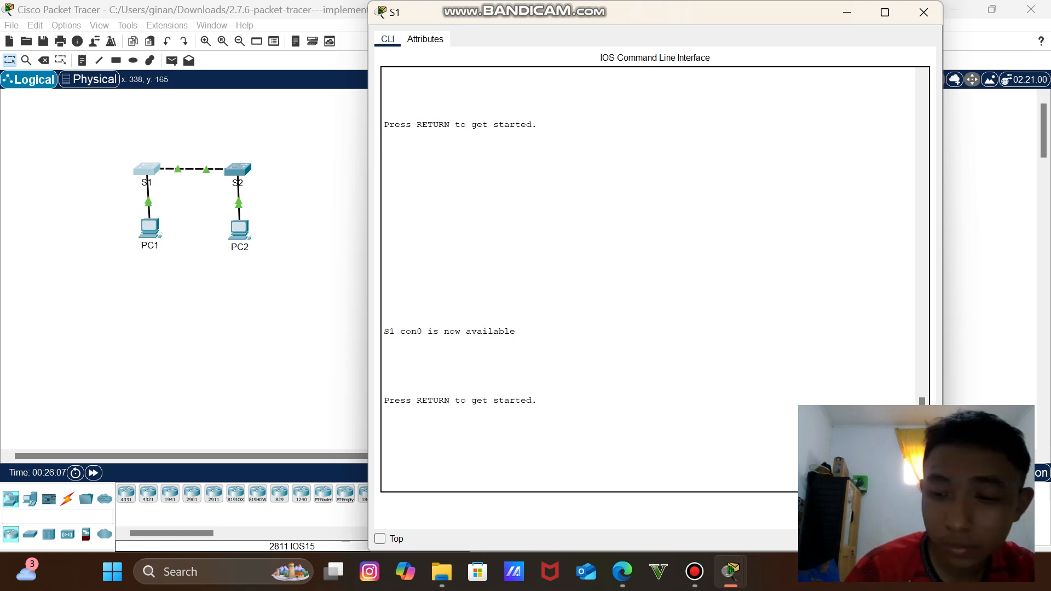
pyautogui.scroll(-1, 548, 295)
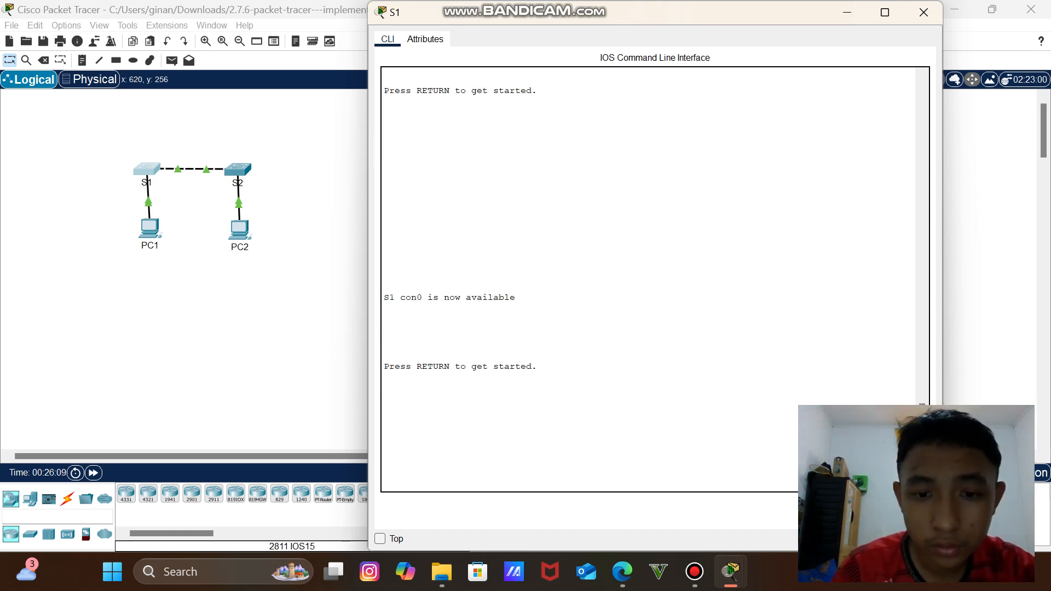
pyautogui.press('Return')
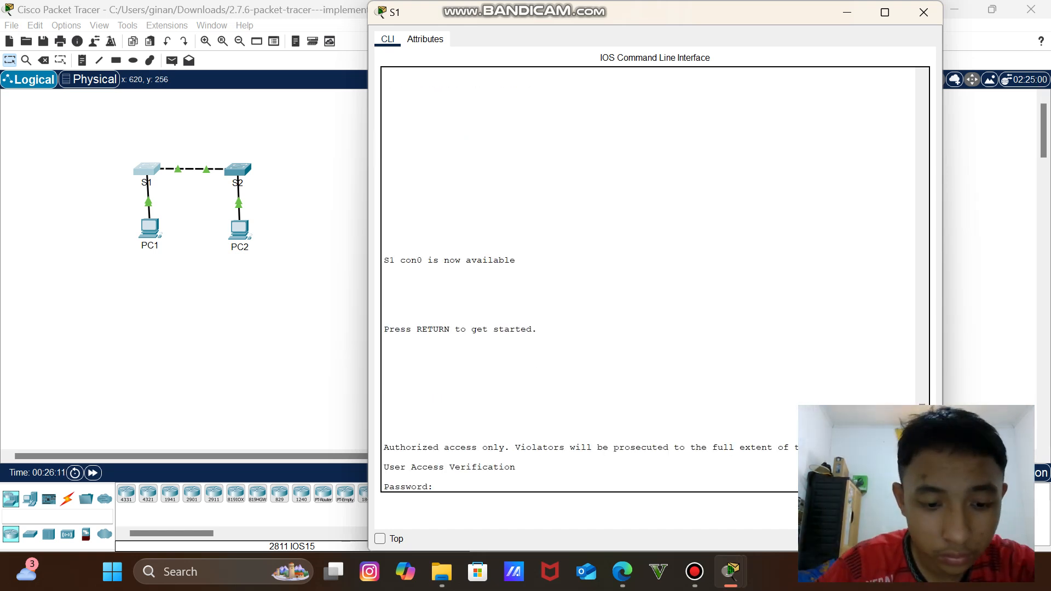
pyautogui.press('Return')
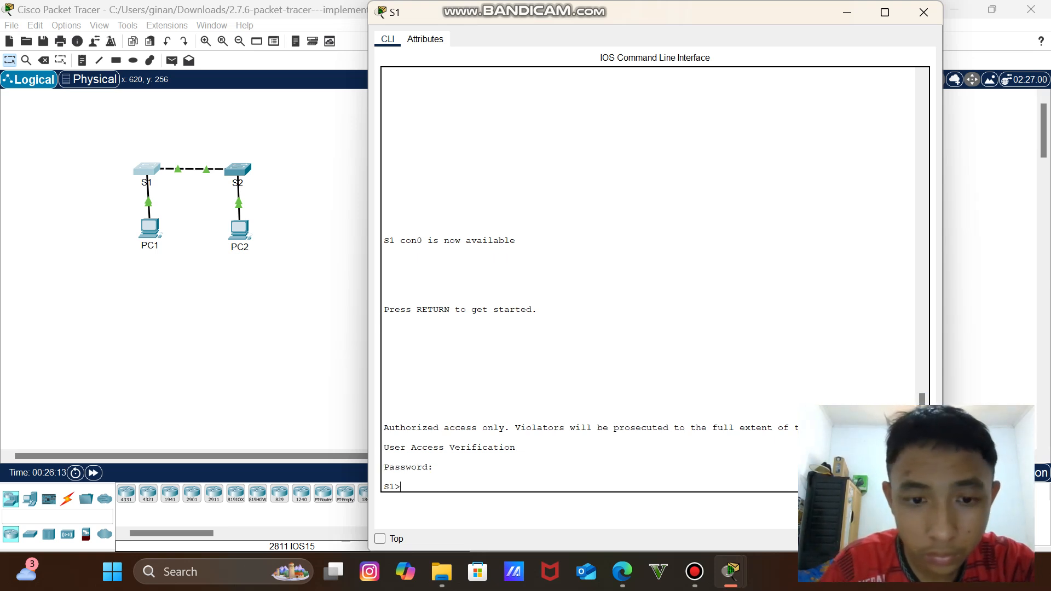
pyautogui.write('ena')
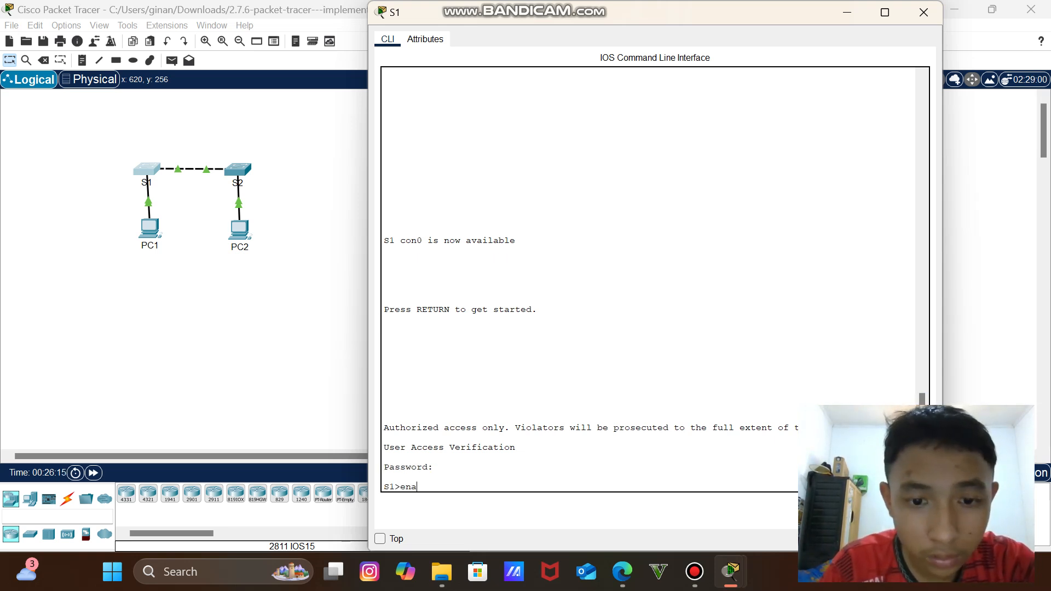
pyautogui.press('Tab')
pyautogui.press('Return')
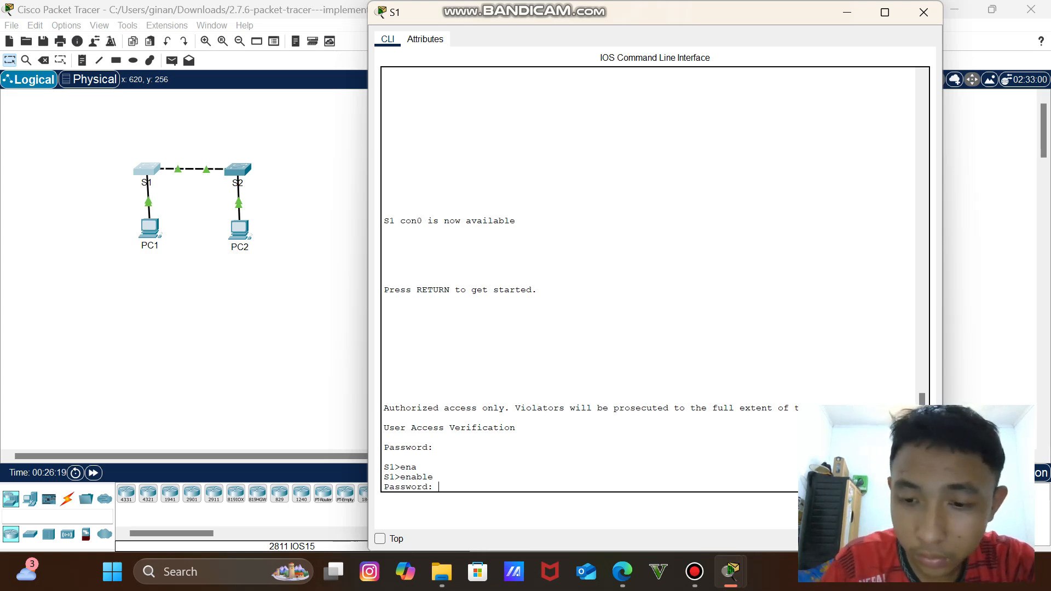
pyautogui.press('Return')
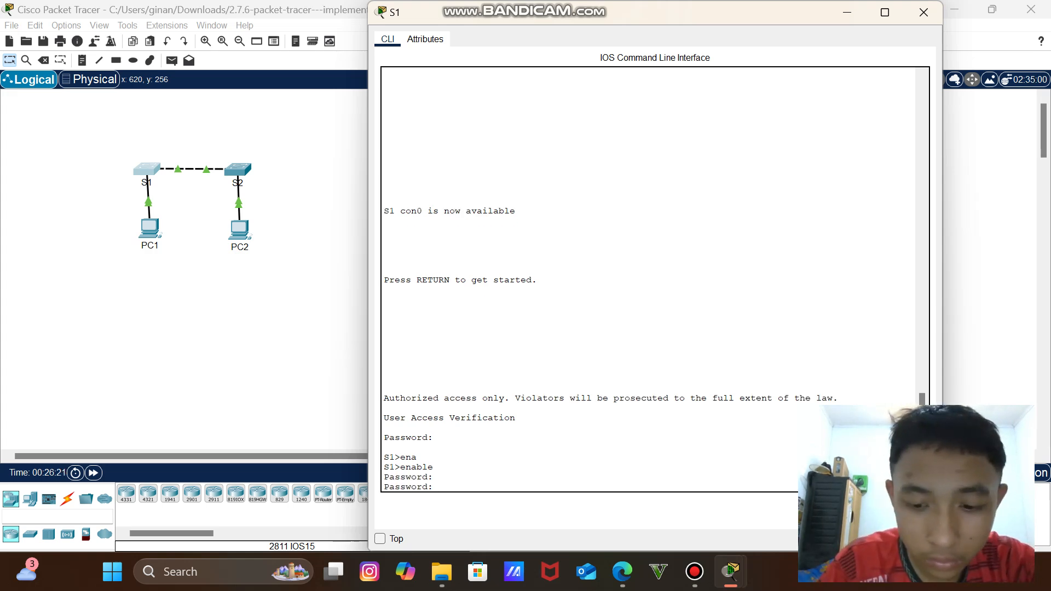
pyautogui.press('Return')
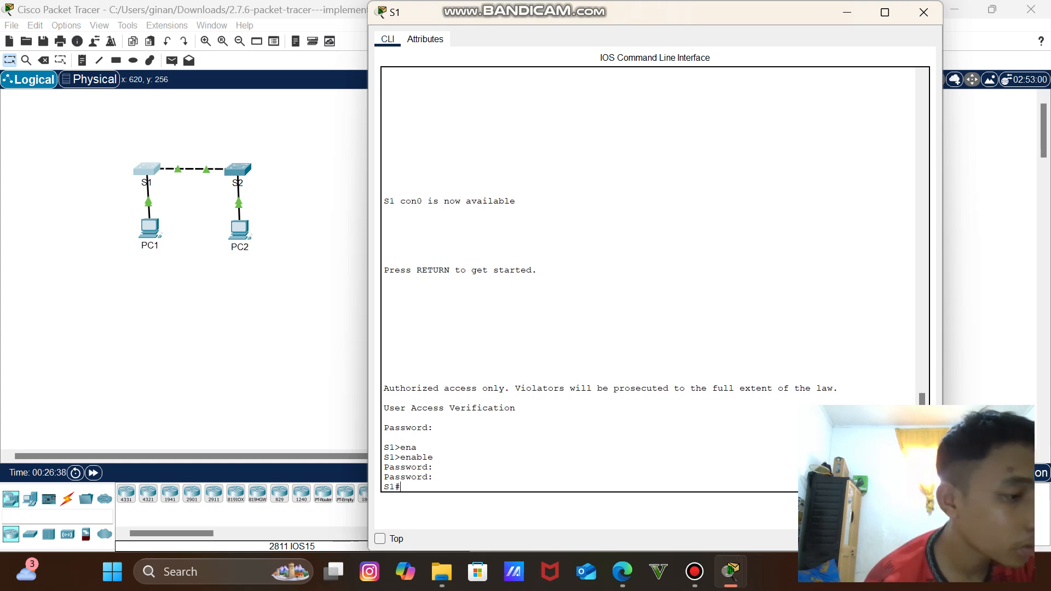
# Enter global configuration mode on S1 and open the configuration of interface VLAN 1.
pyautogui.write('conf')
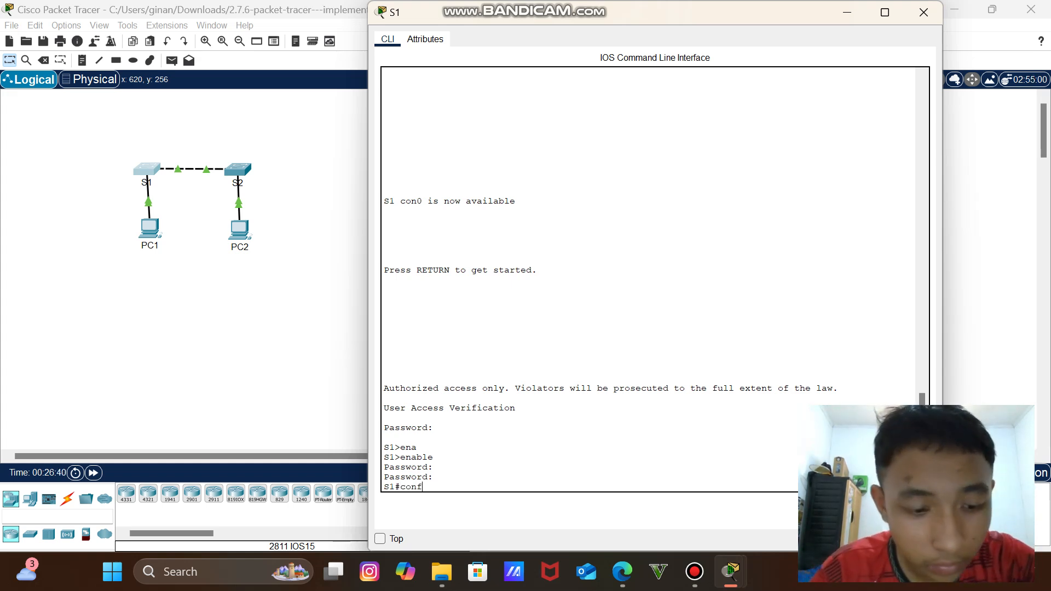
pyautogui.press('Tab')
pyautogui.press('Tab')
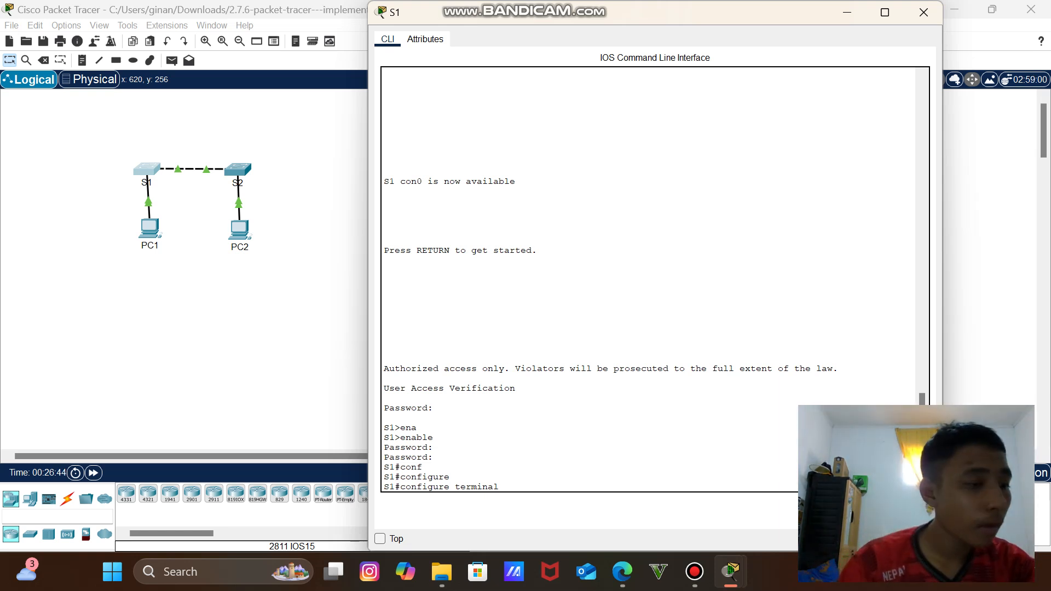
pyautogui.press('Return')
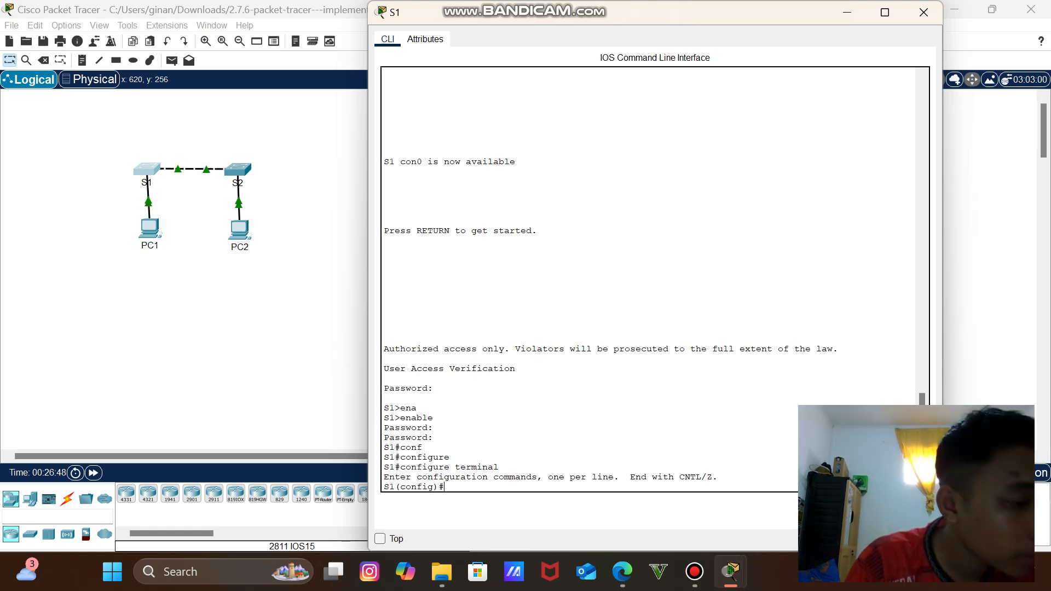
pyautogui.write('inter')
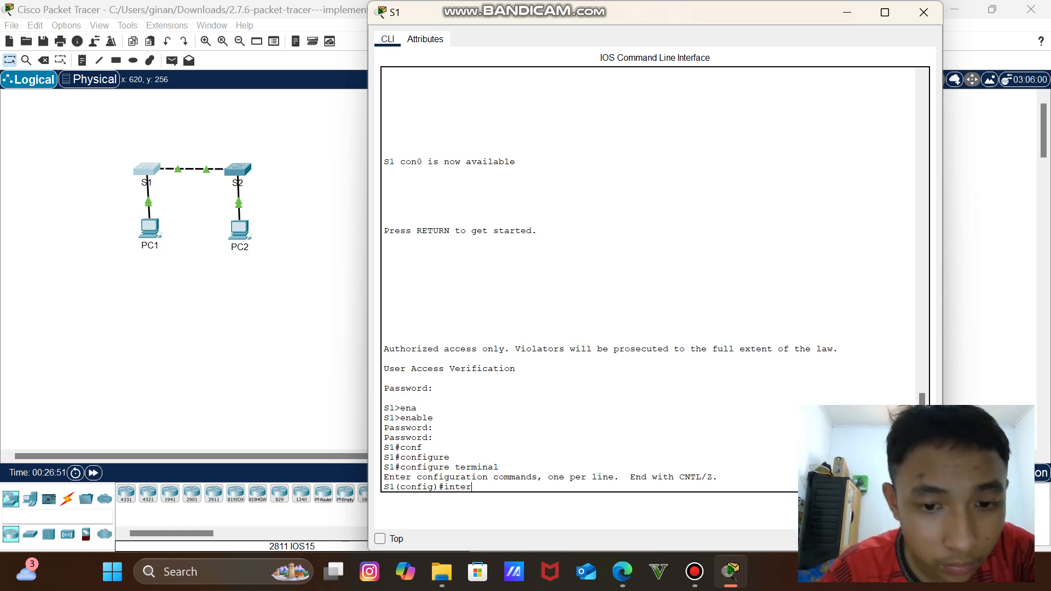
pyautogui.press('Tab')
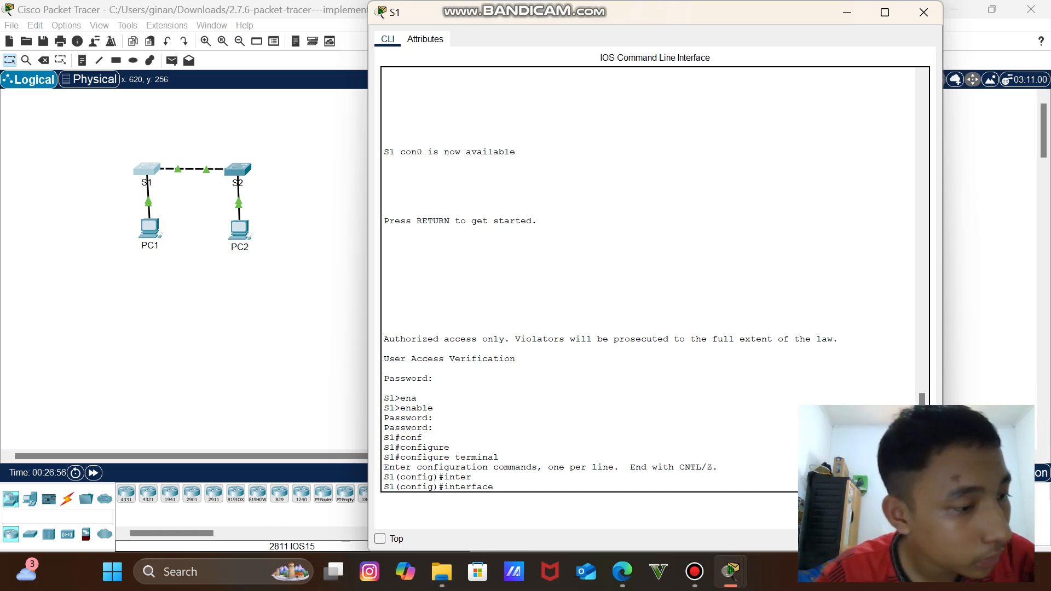
pyautogui.write('v')
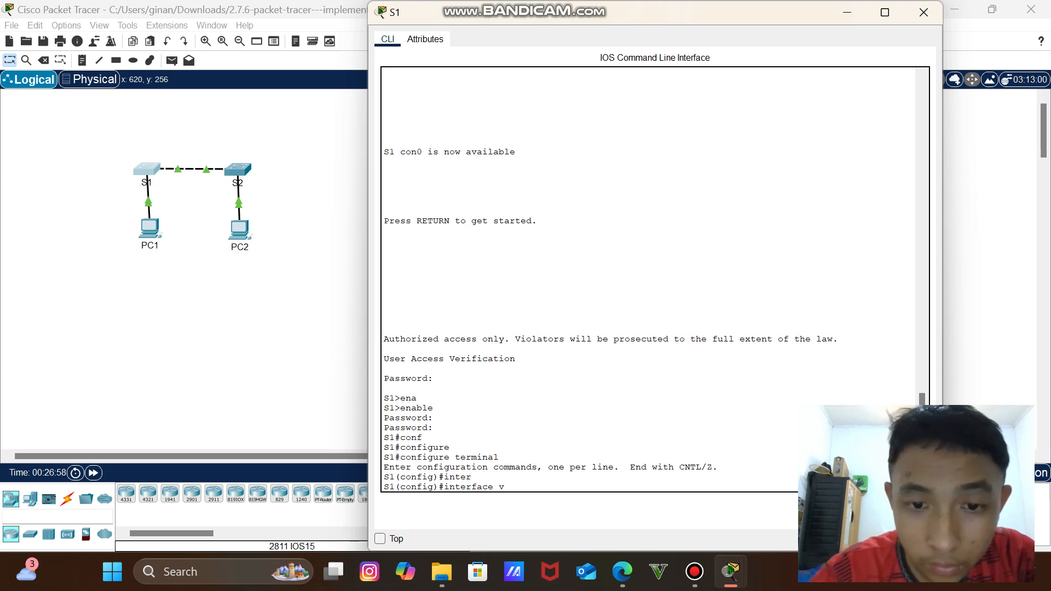
pyautogui.press('Tab')
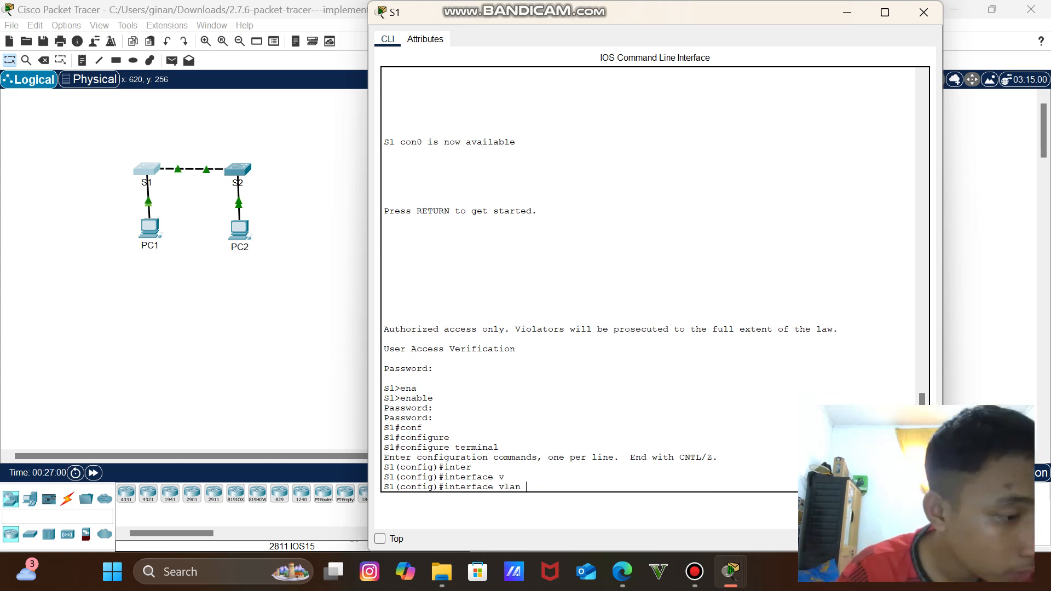
pyautogui.write('1')
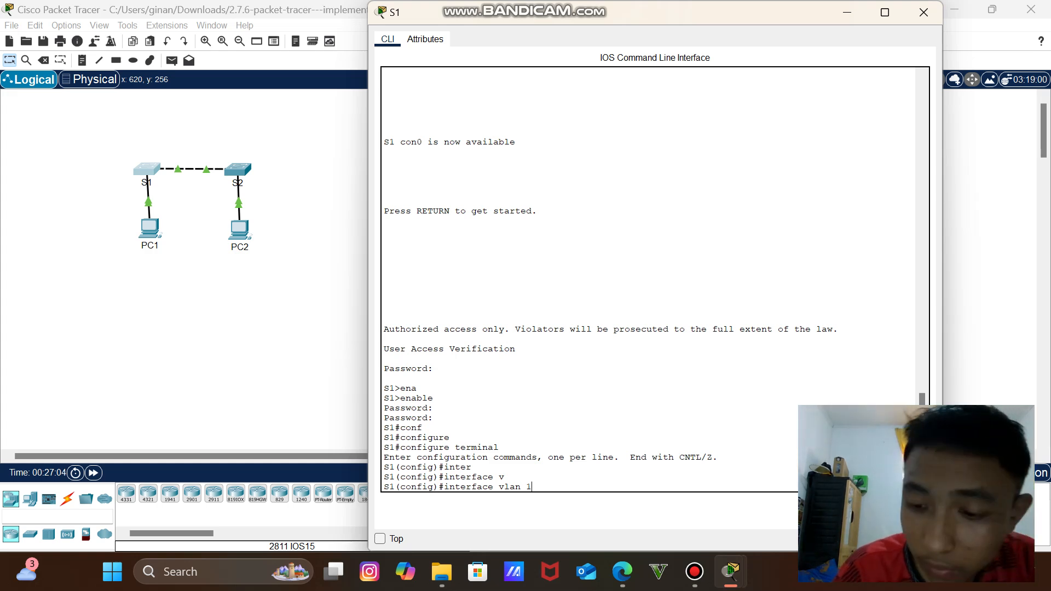
pyautogui.press('Return')
# Assign IP address 192.168.1.253 with subnet mask 255.255.255.0 to S1's VLAN 1 interface.
pyautogui.write('ig-if)#i')
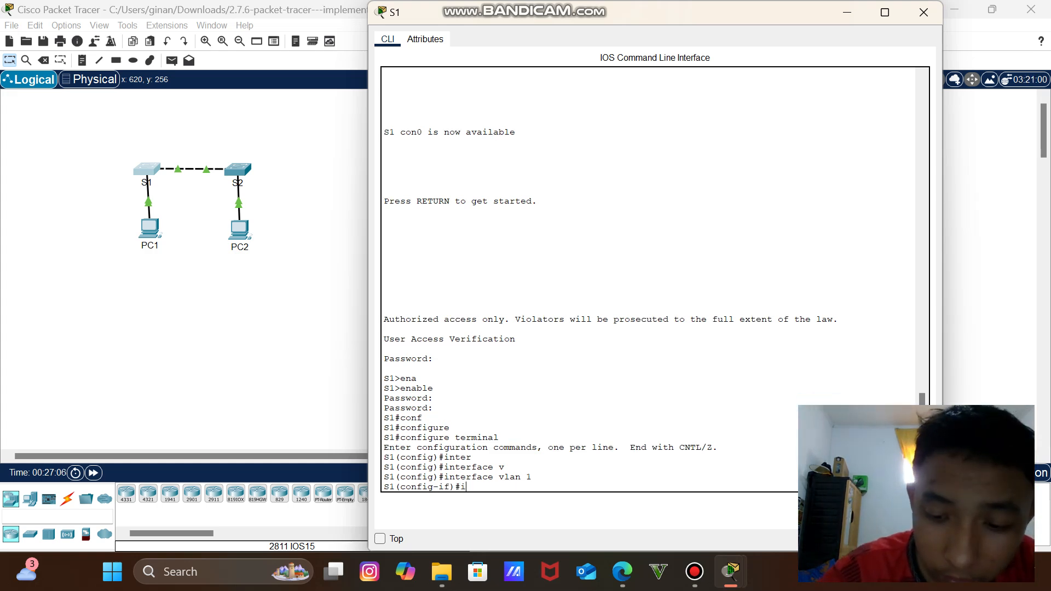
pyautogui.write('p ad')
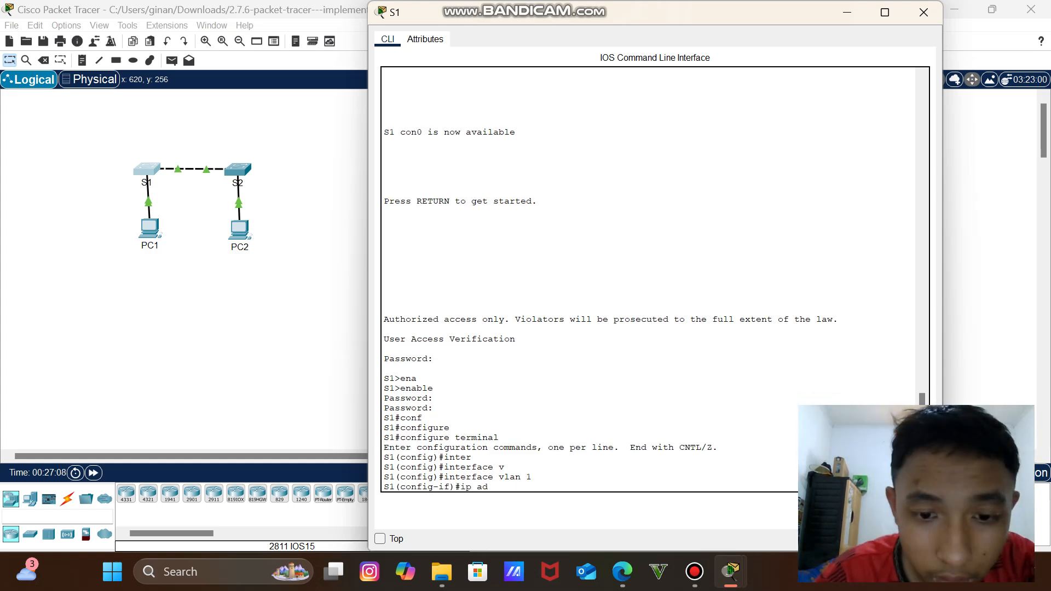
pyautogui.press('Tab')
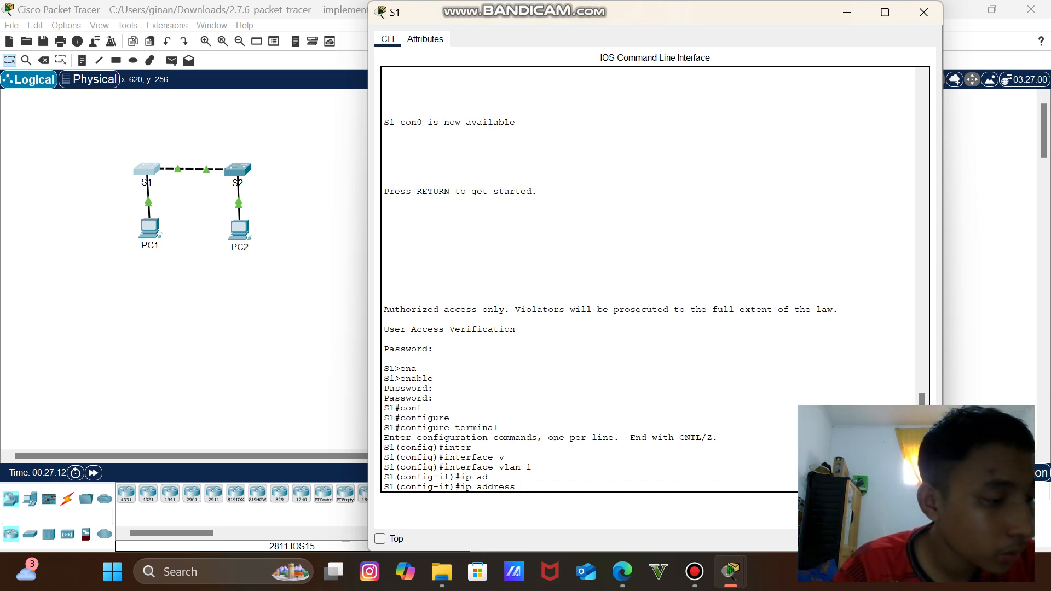
pyautogui.rightClick(525, 488)
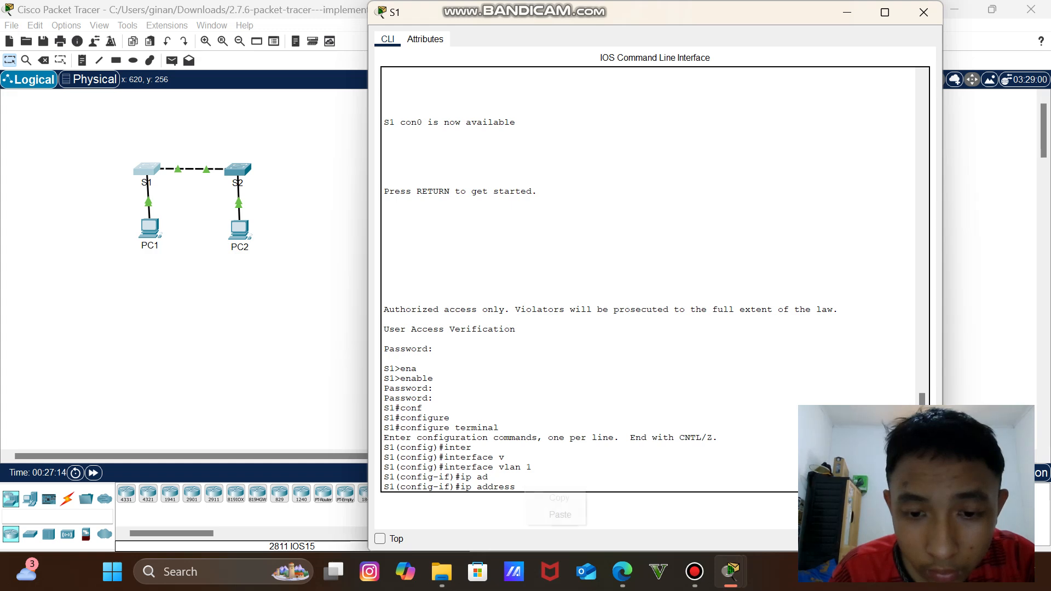
pyautogui.click(560, 515)
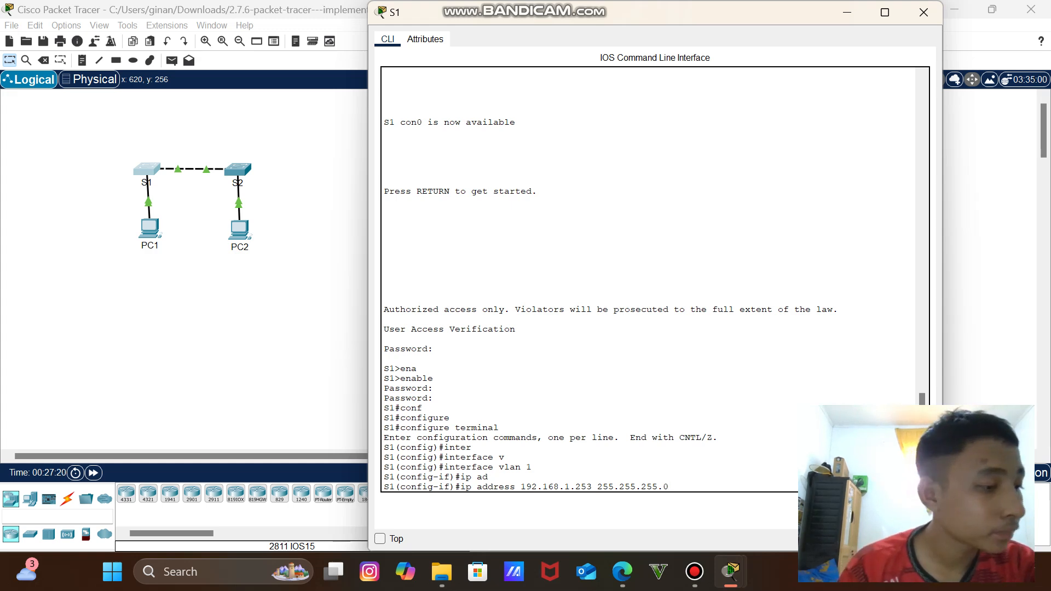
pyautogui.press('Return')
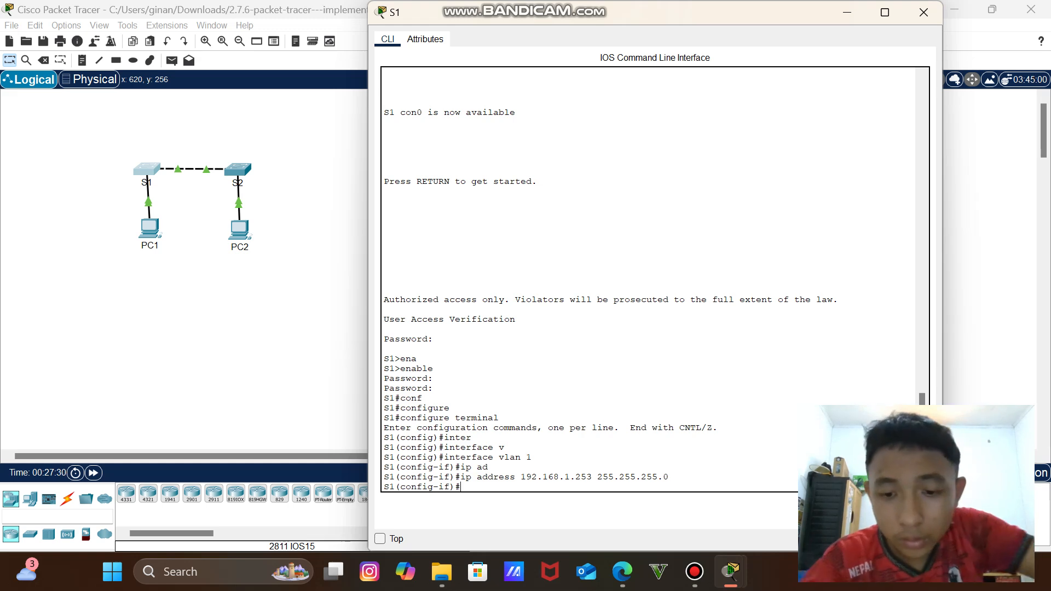
# Run the ip address 192.168.1.253 255.255.255.0 command on VLAN 1 again and query its further options with ?
pyautogui.write('ip')
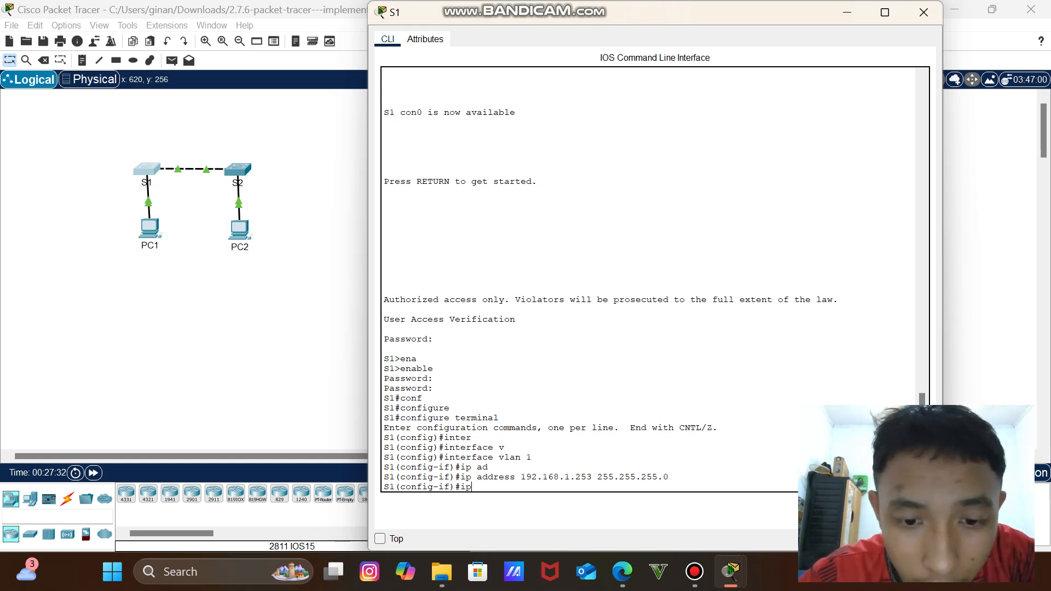
pyautogui.write(' ad')
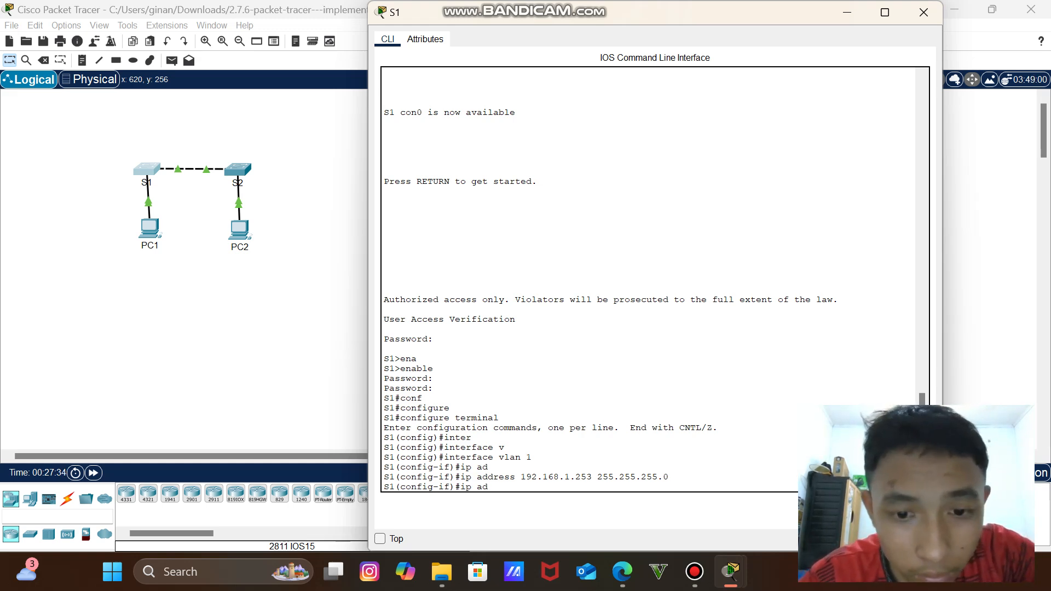
pyautogui.press('Tab')
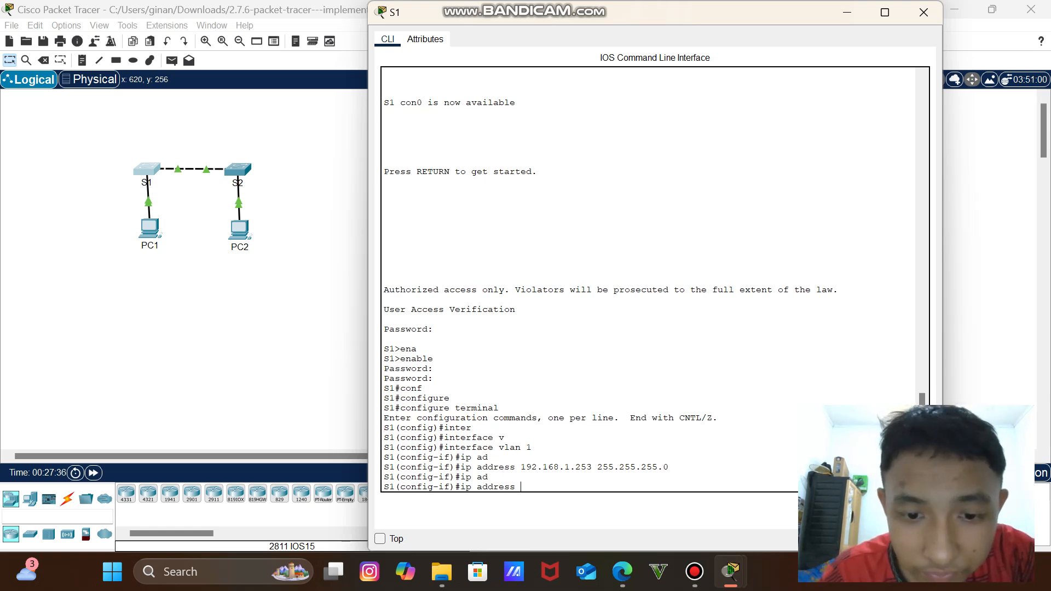
pyautogui.rightClick(522, 485)
pyautogui.click(547, 510)
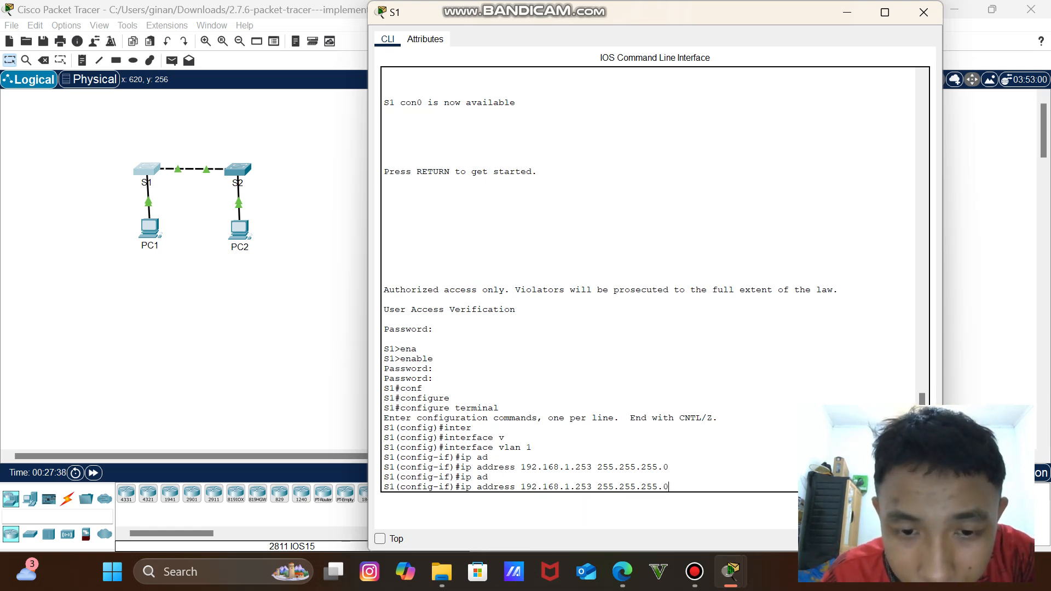
pyautogui.press('Return')
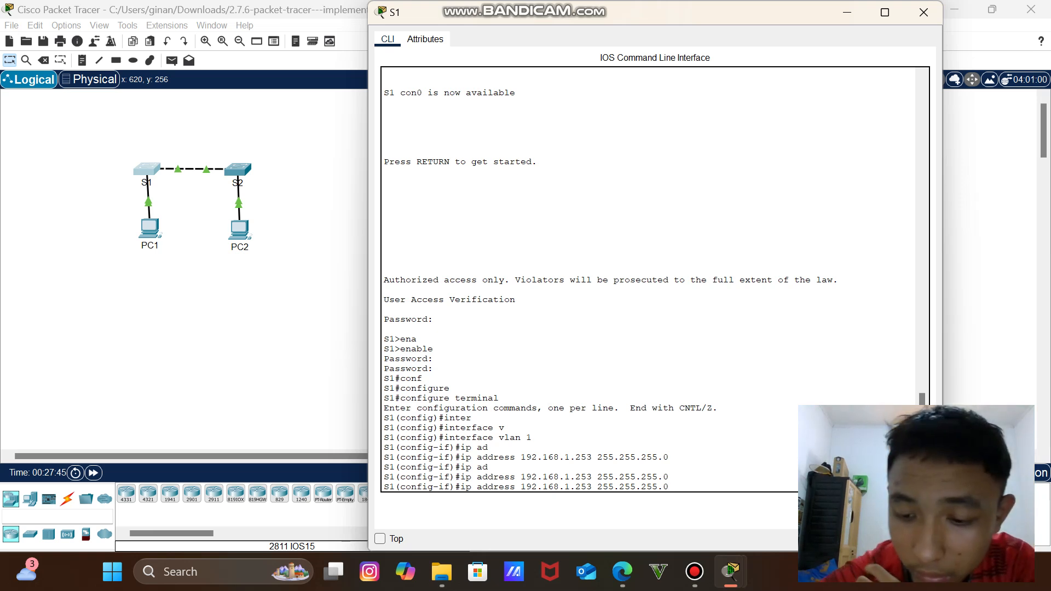
pyautogui.write('?')
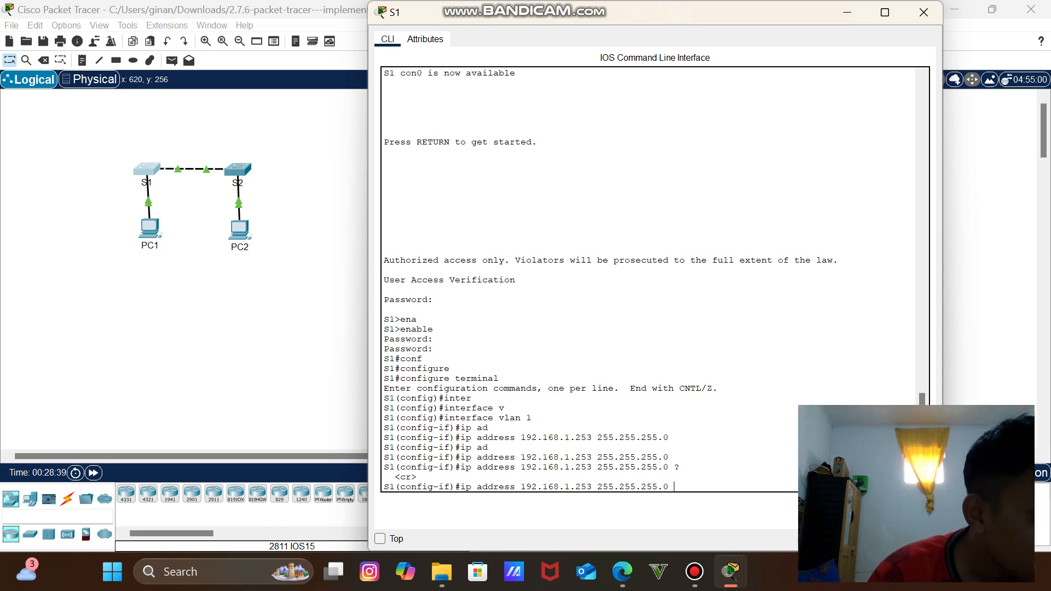
# Reapply IP address 192.168.1.253 255.255.255.0 to S1's VLAN 1 interface and enable the interface with no shutdown.
pyautogui.press('Return')
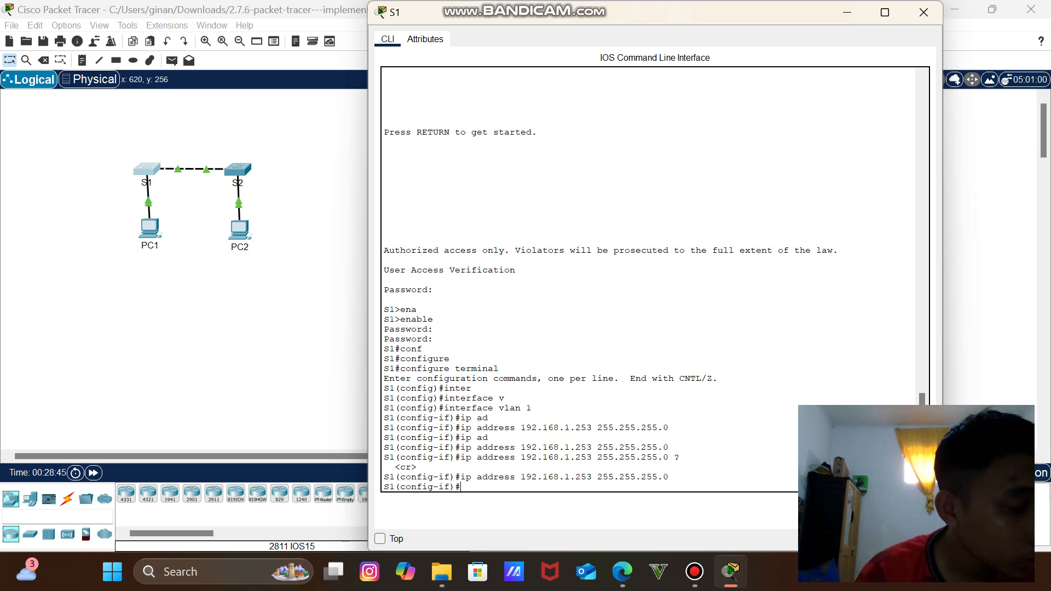
pyautogui.write('no sh')
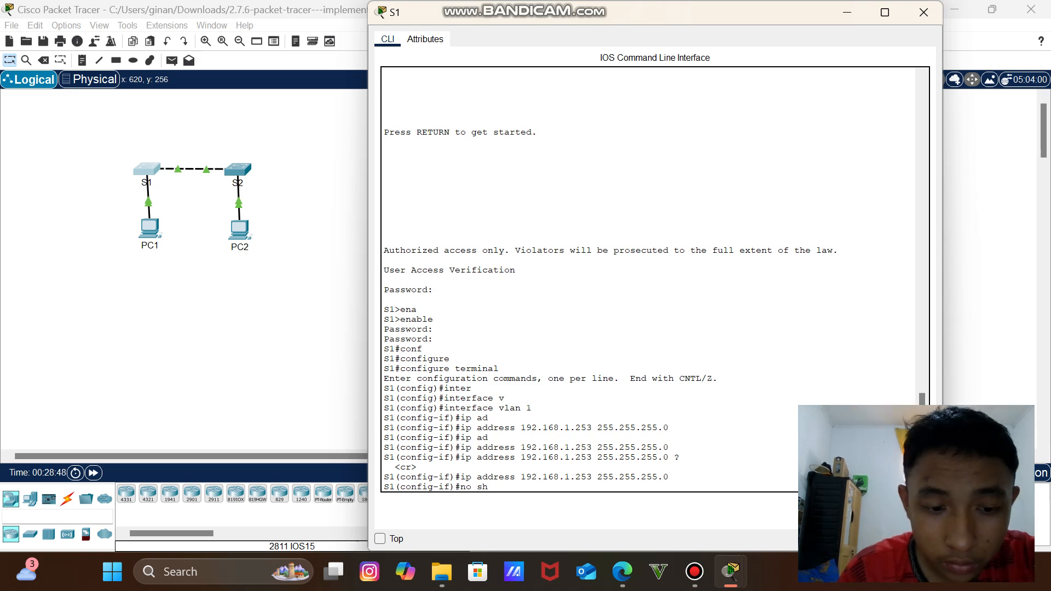
pyautogui.press('Tab')
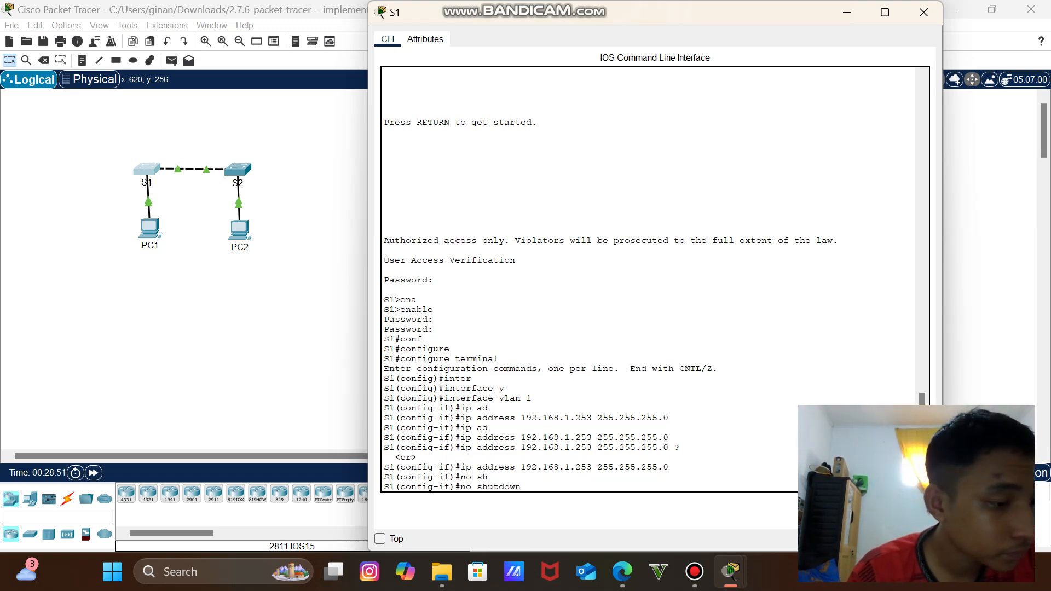
pyautogui.press('Return')
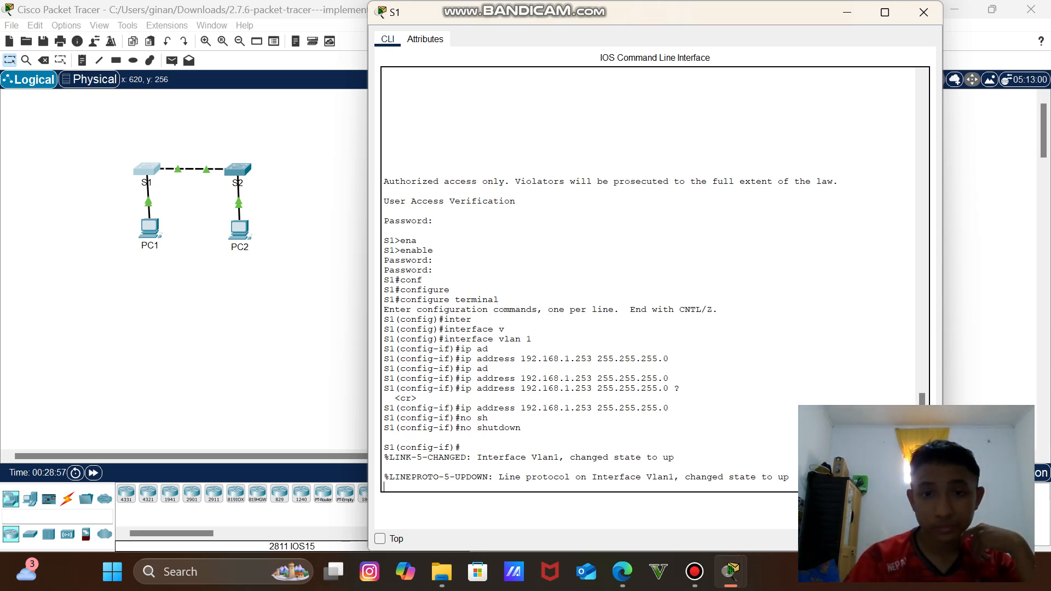
# Bring up the PT Activity instructions at Part 3, Step 1 and place them beside S1's command line.
pyautogui.moveTo(543, 22); pyautogui.dragTo(521, 25)
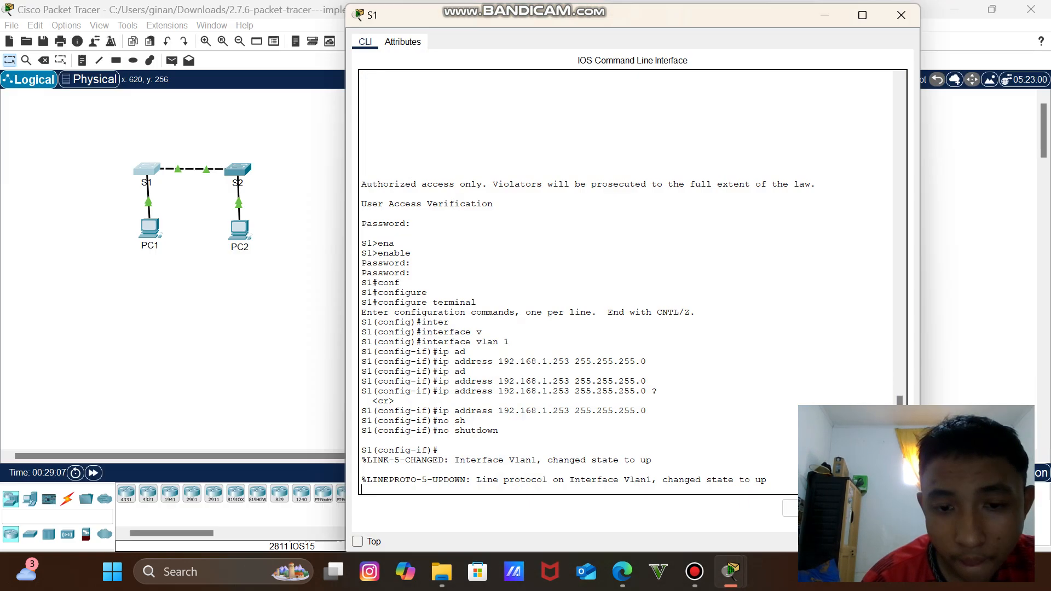
pyautogui.moveTo(730, 572)
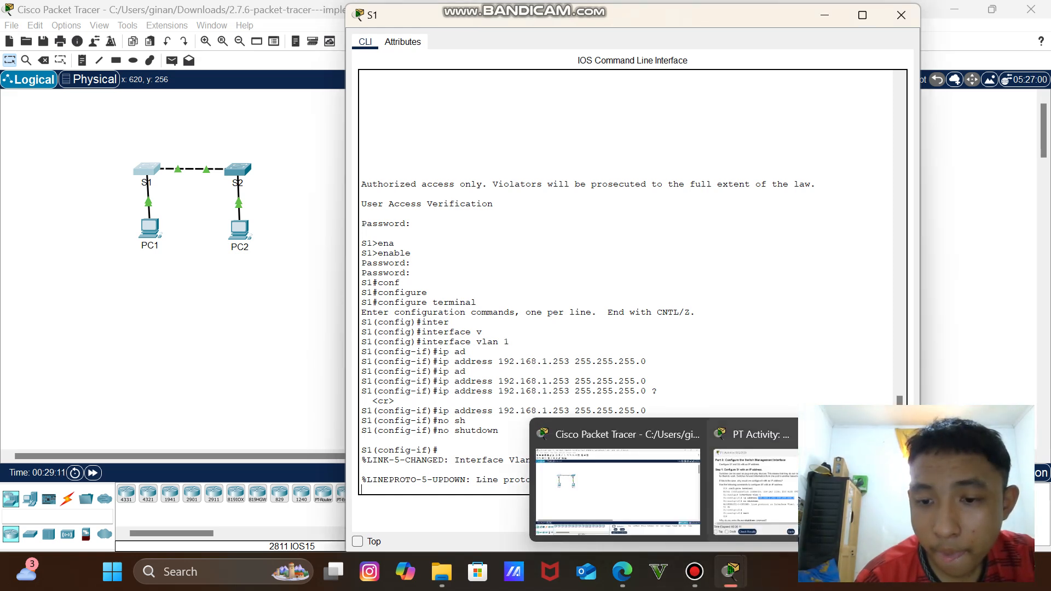
pyautogui.click(755, 481)
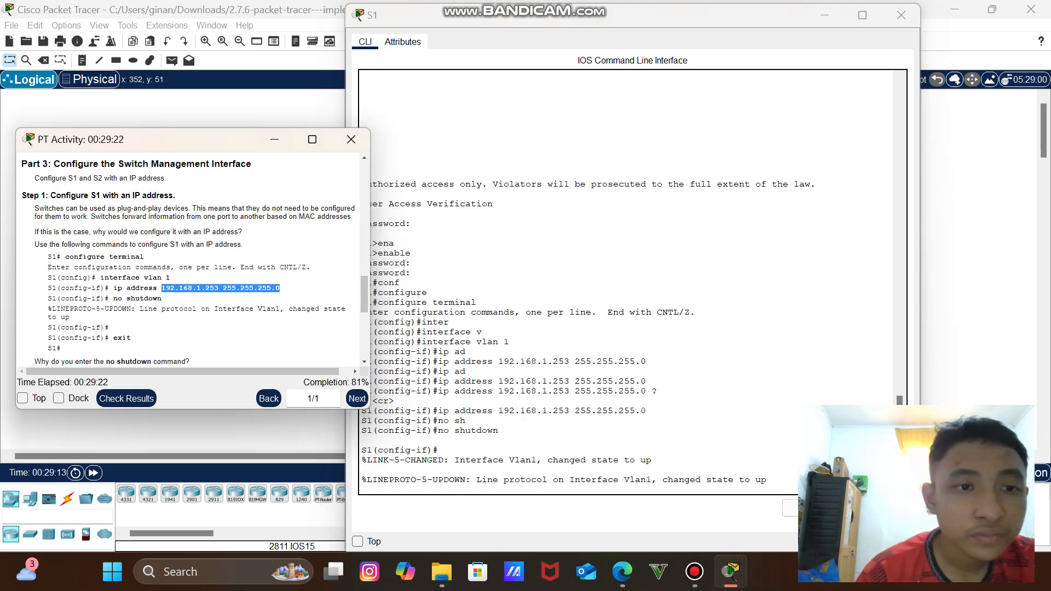
pyautogui.moveTo(186, 148); pyautogui.dragTo(168, 49)
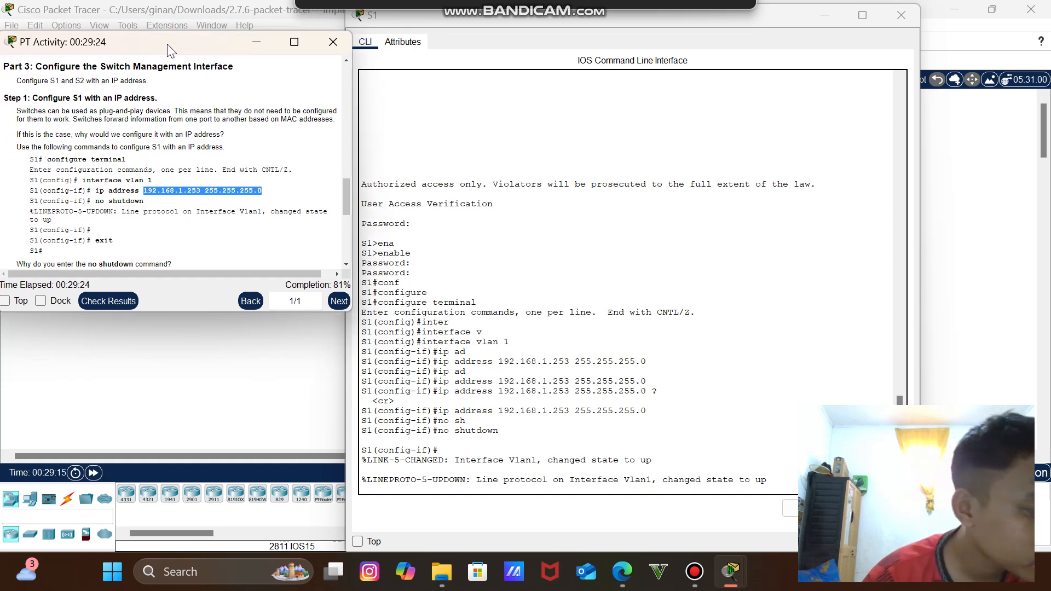